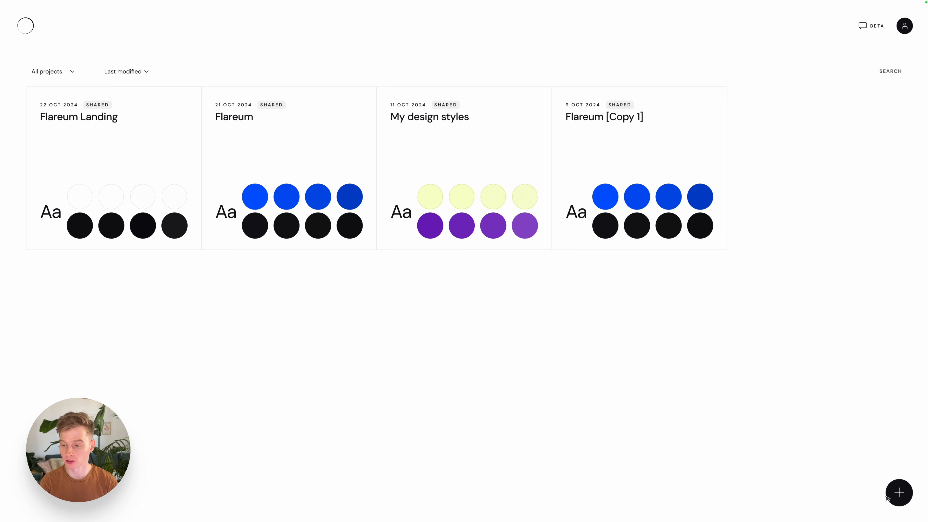
Step: Start a new project and add a Tints & Shades color set with the base color 231CE9
click(899, 497)
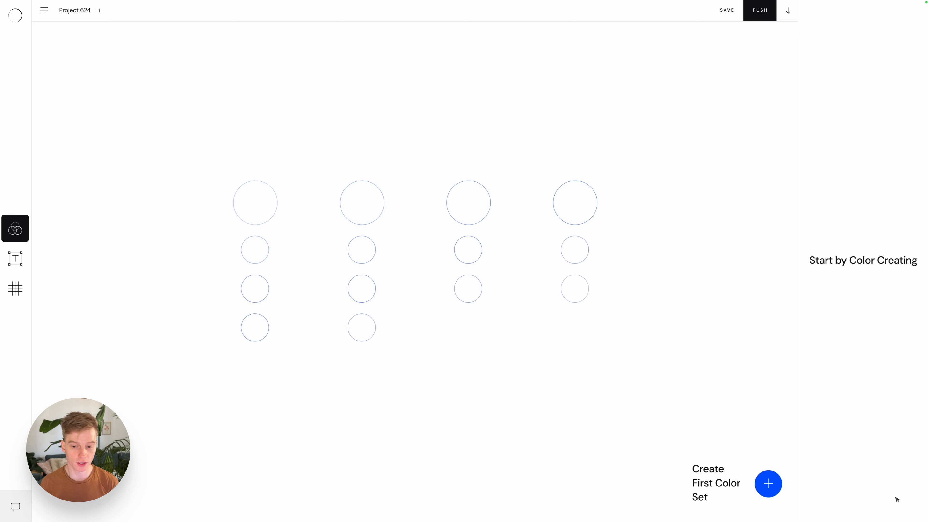
click(761, 490)
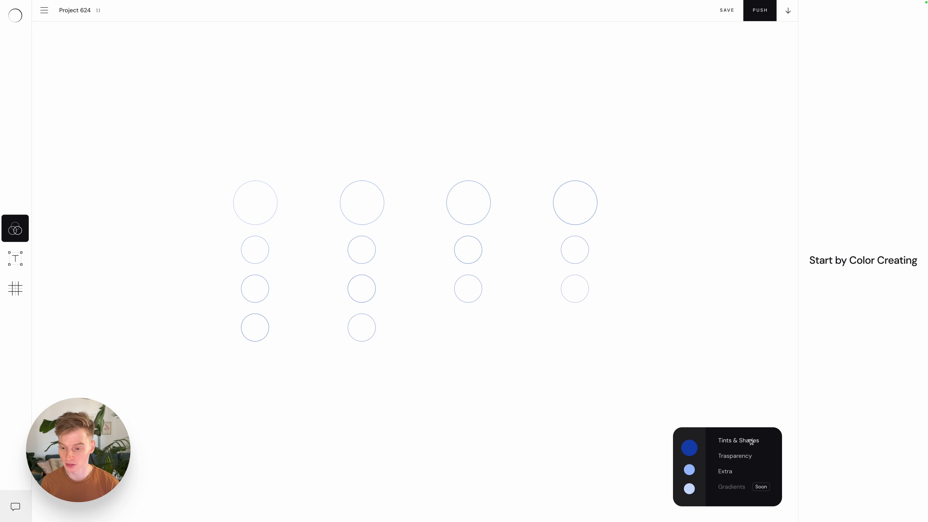
click(738, 441)
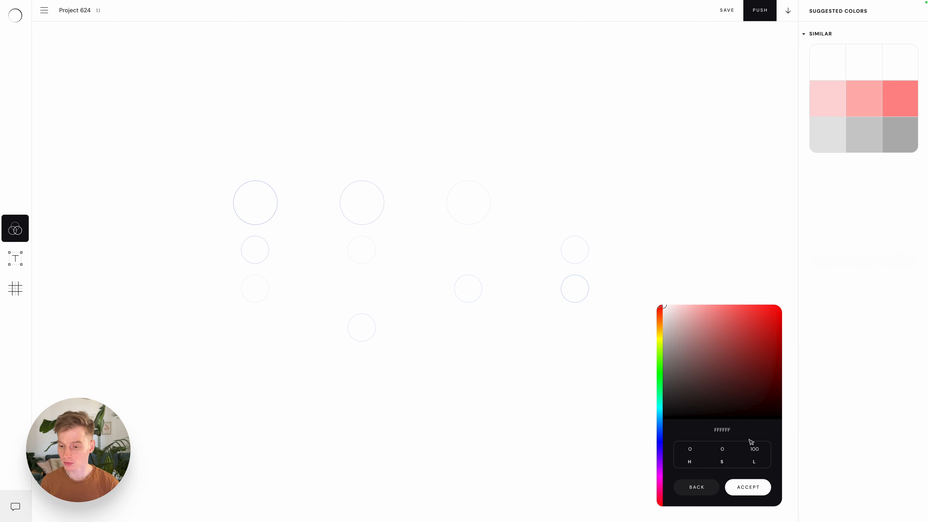
click(766, 314)
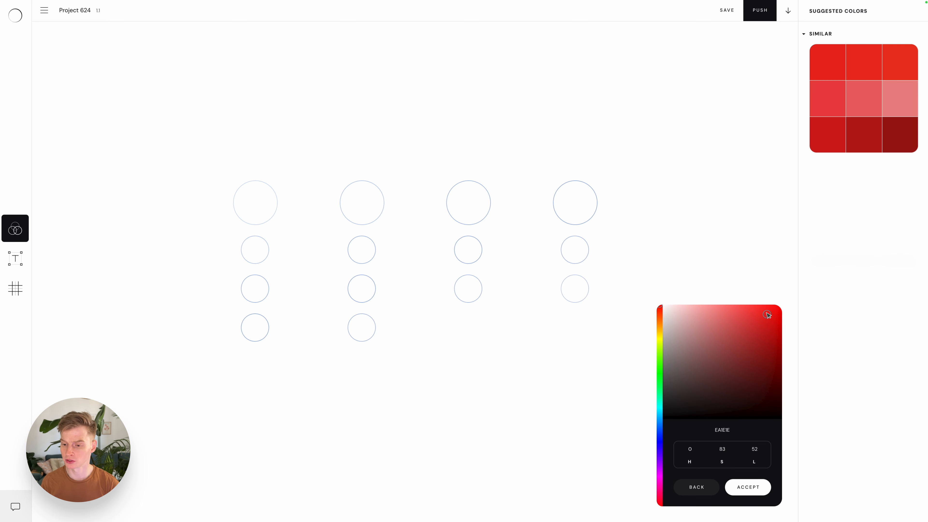
click(660, 443)
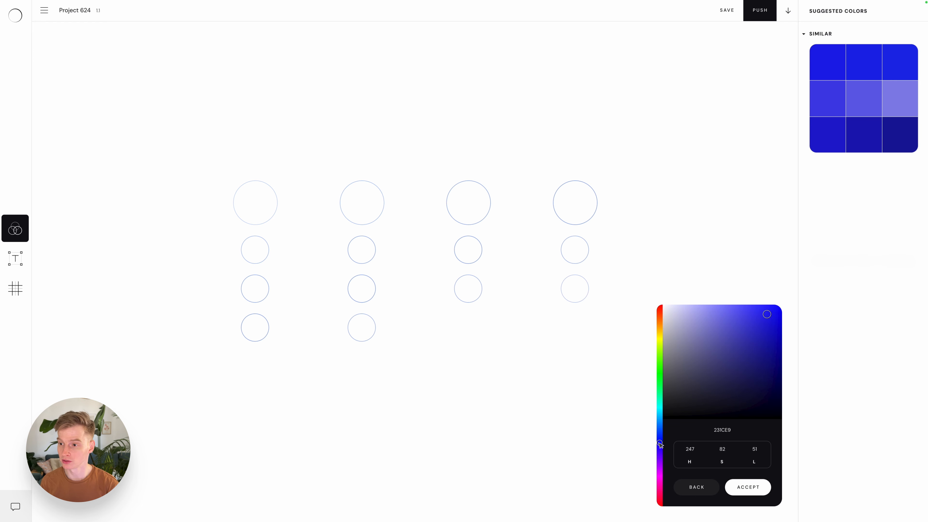
click(751, 488)
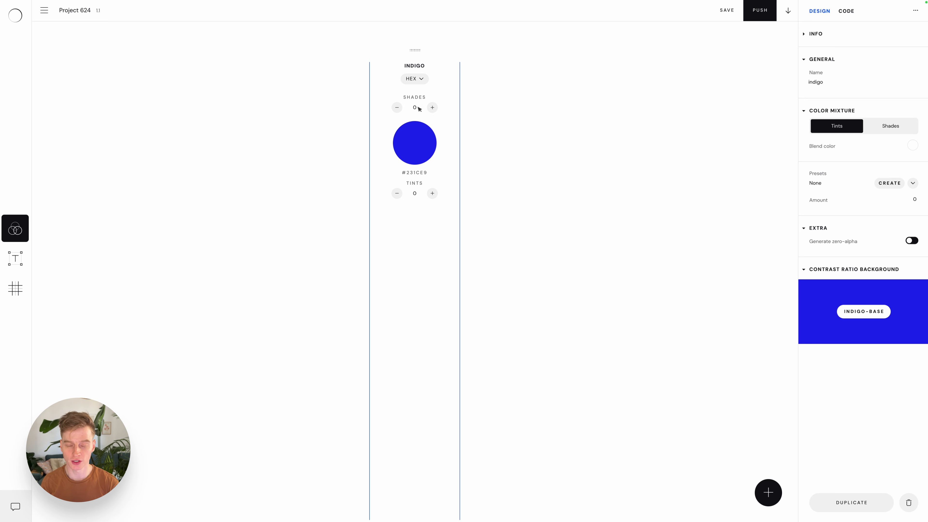
Step: Set the number of tints in the indigo set to 3
click(414, 192)
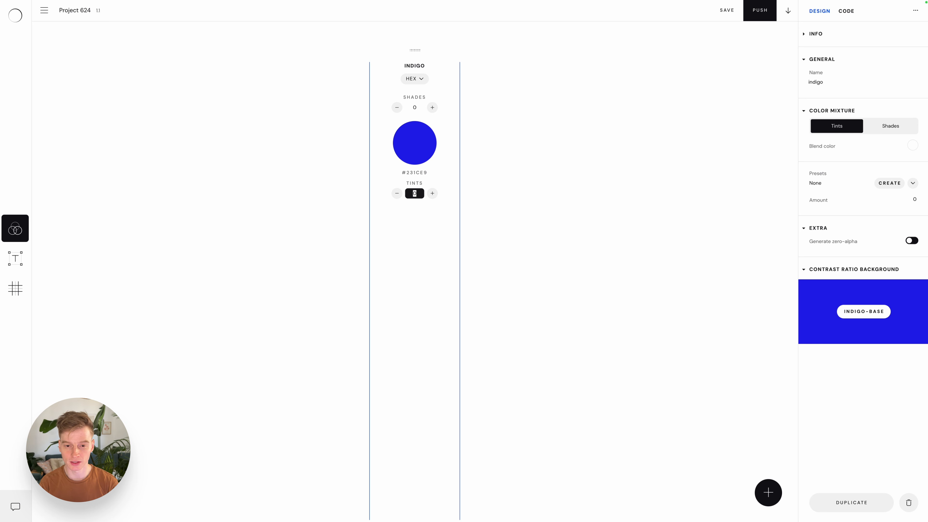
text(4)
key(Up)
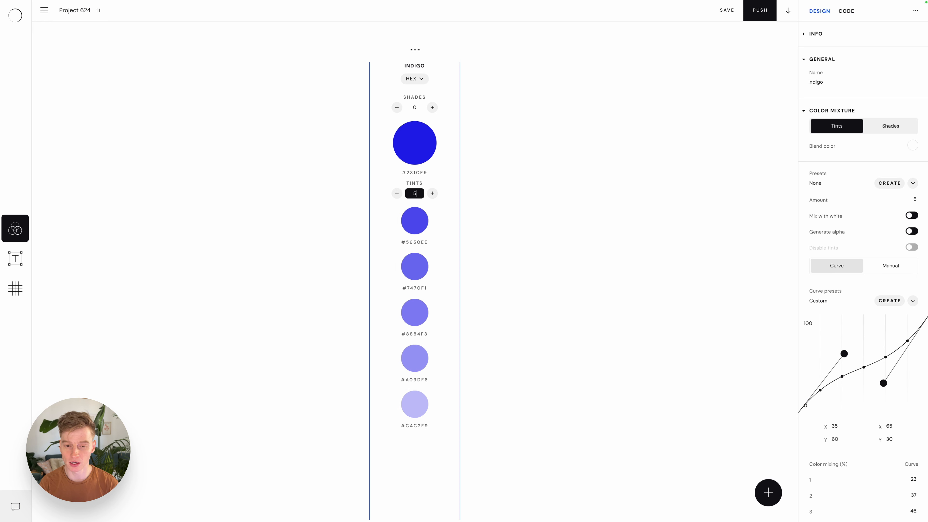
key(Down)
click(432, 194)
click(432, 193)
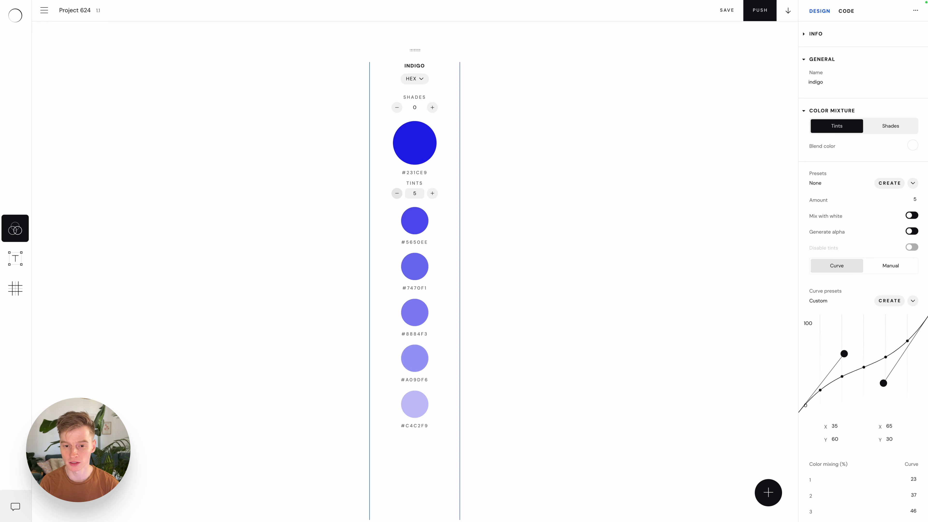
click(397, 193)
click(397, 193)
Step: Raise the number of shades in the indigo set to 3 and bring it back down to 0
click(414, 107)
key(Up)
key(Up)
key(Up)
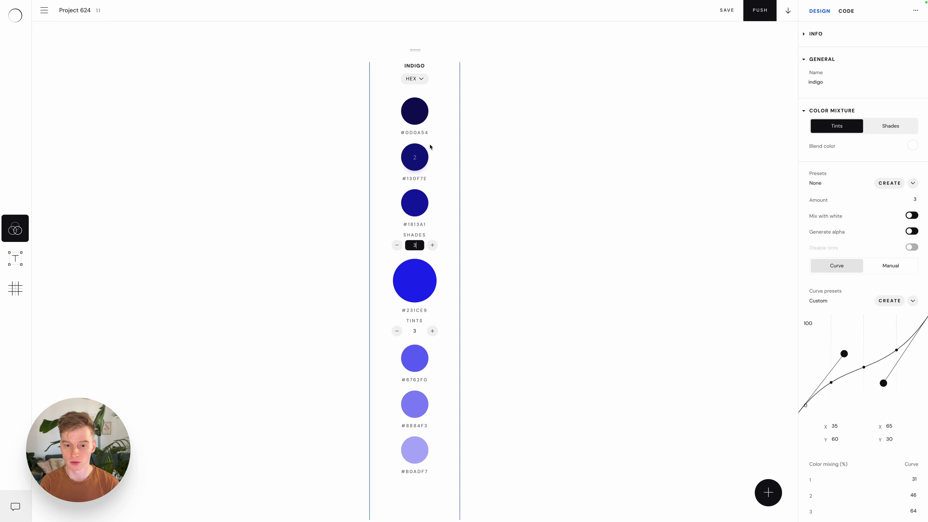
key(Down)
key(Down)
key(Down)
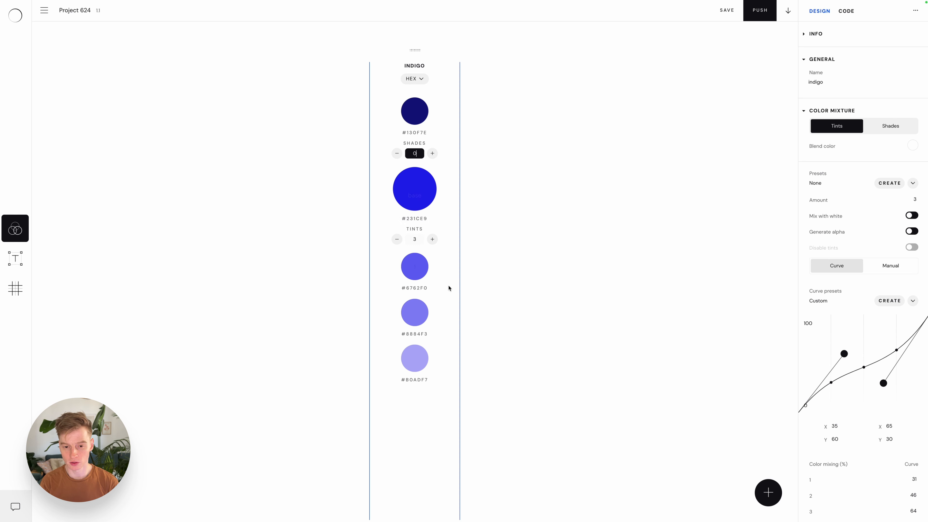
Step: Set the indigo color set to 5 tints and 2 shades
click(414, 239)
key(Up)
key(Up)
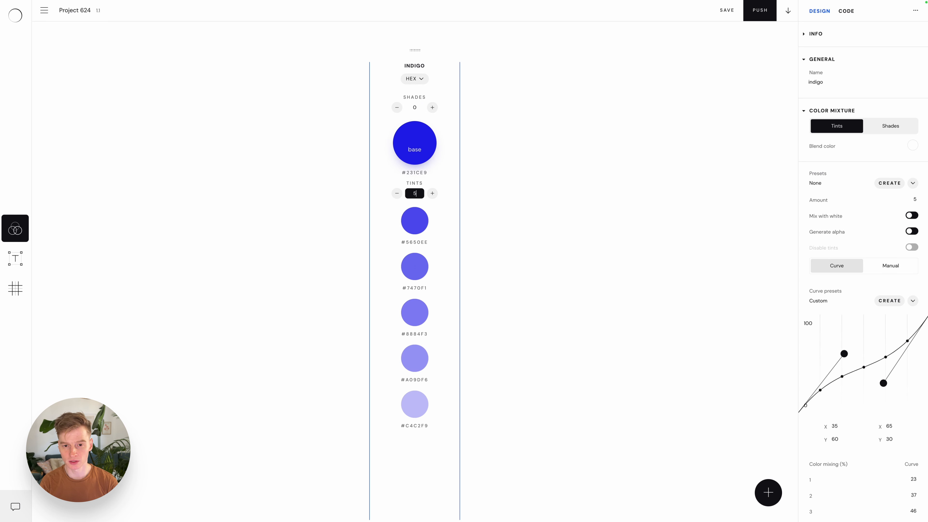
click(414, 108)
key(Up)
key(Up)
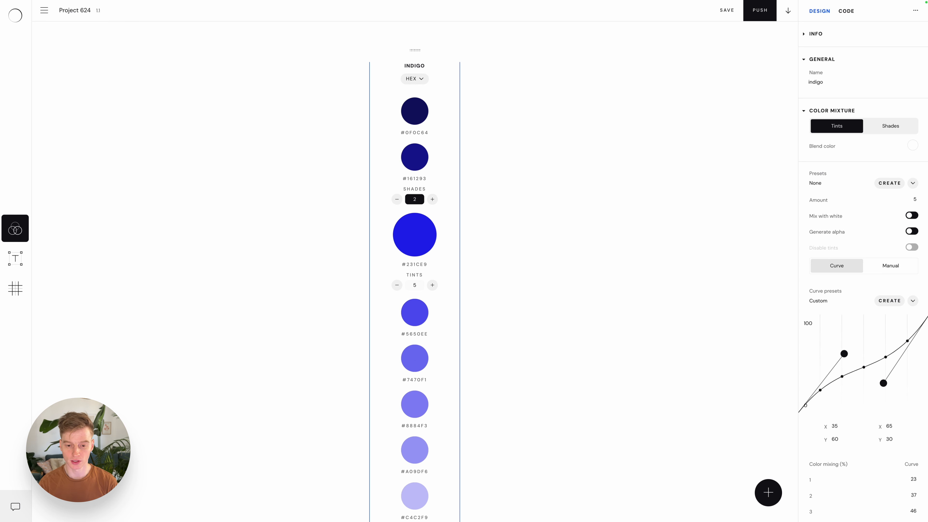
scroll(414, 272, down, 1)
scroll(415, 272, up, 1)
click(479, 222)
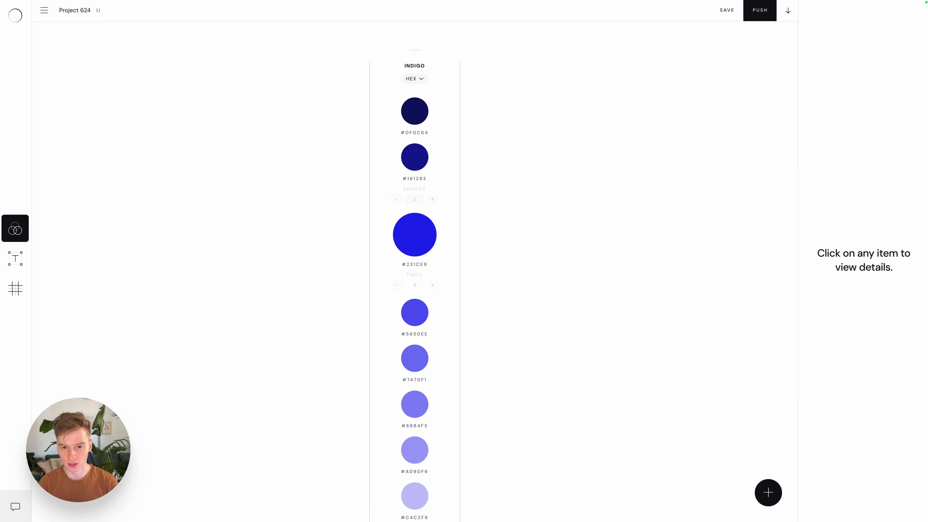
click(479, 222)
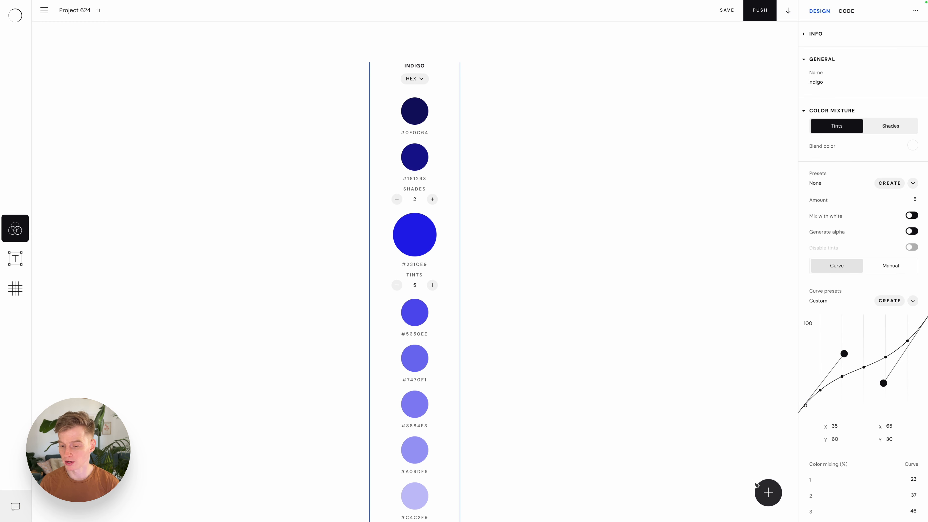
Step: Add a transparency set based on the existing indigo base color and set its alpha amount to 6
click(769, 492)
click(742, 456)
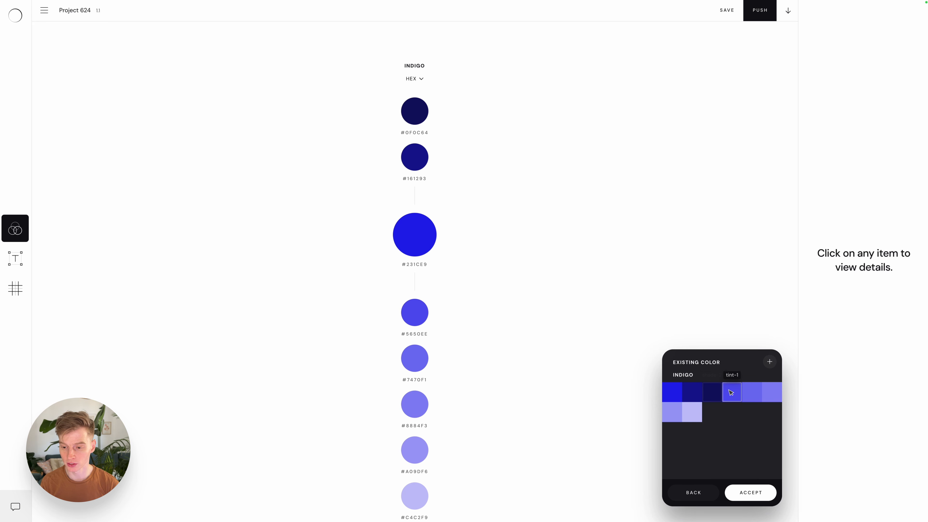
click(672, 390)
click(733, 491)
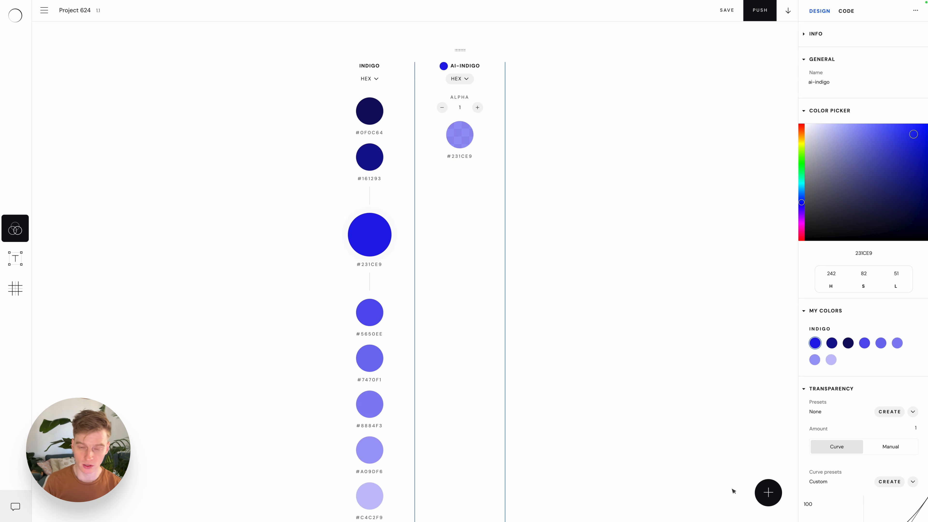
click(466, 110)
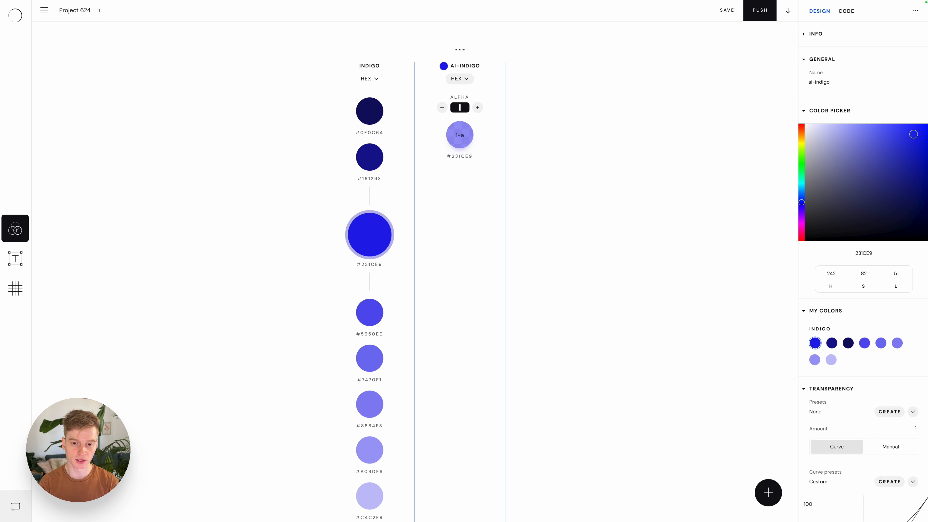
text(6)
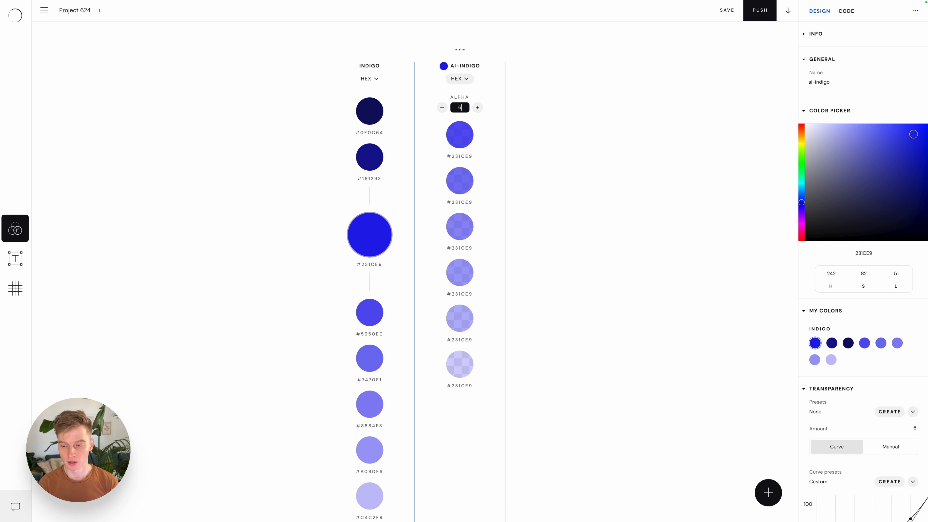
key(Escape)
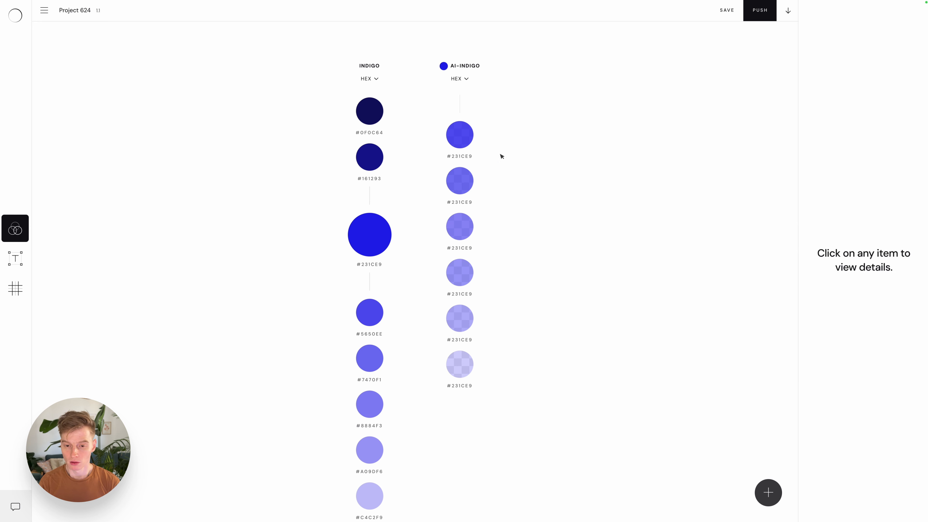
Step: Add an extra color set containing the cyan color 1EE8EB
click(768, 493)
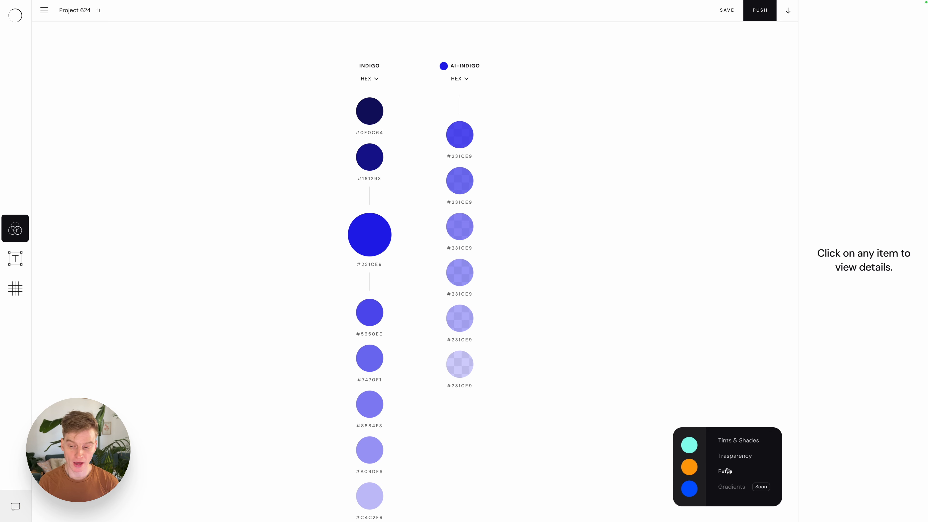
click(728, 470)
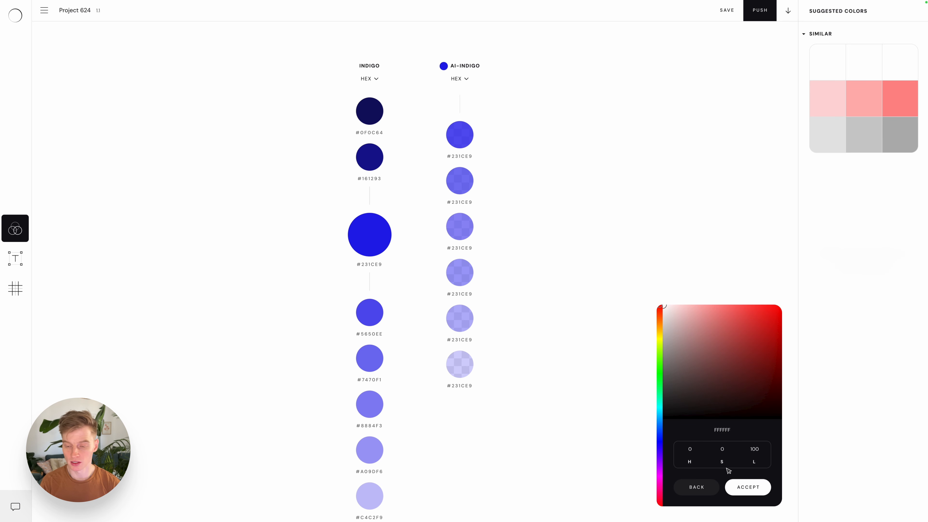
click(660, 408)
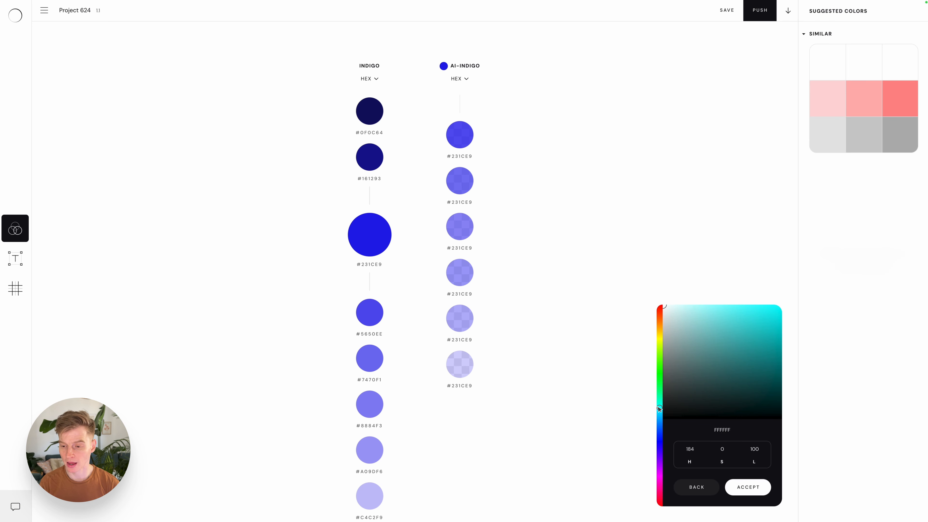
click(766, 315)
click(735, 482)
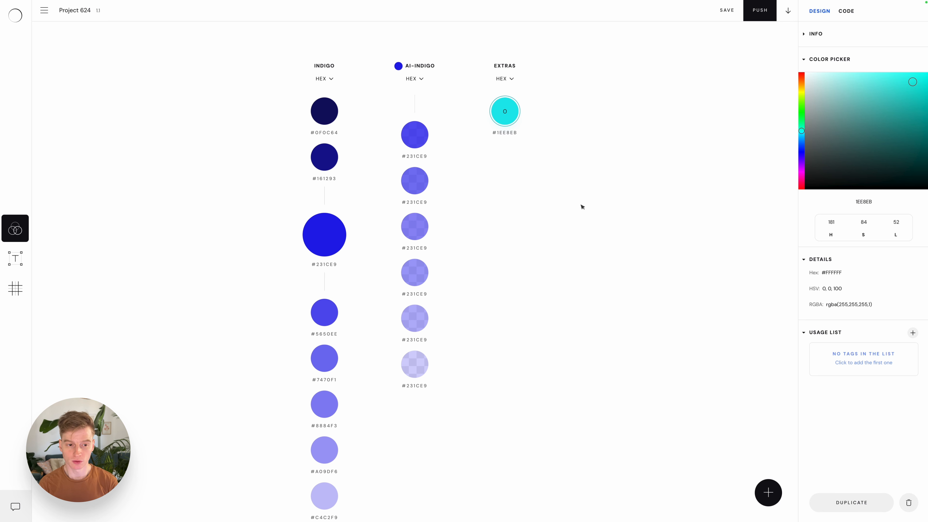
click(583, 207)
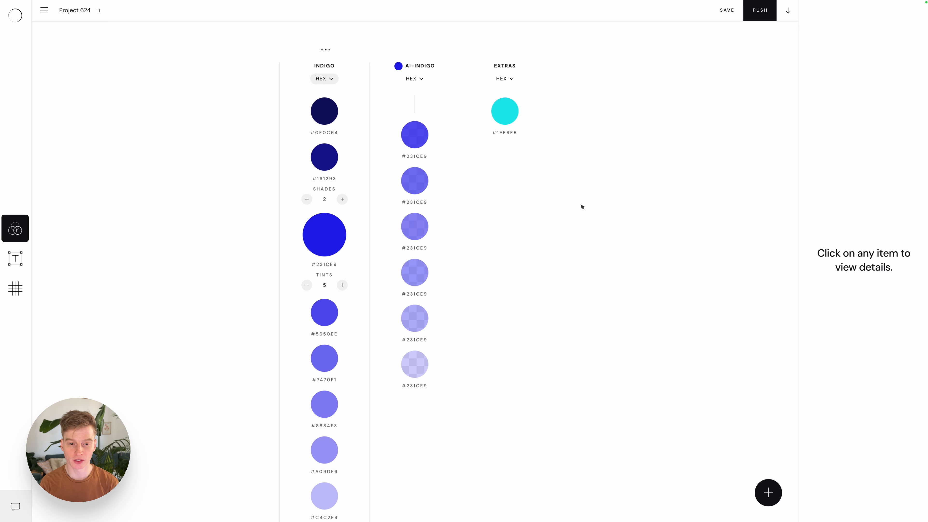
click(360, 214)
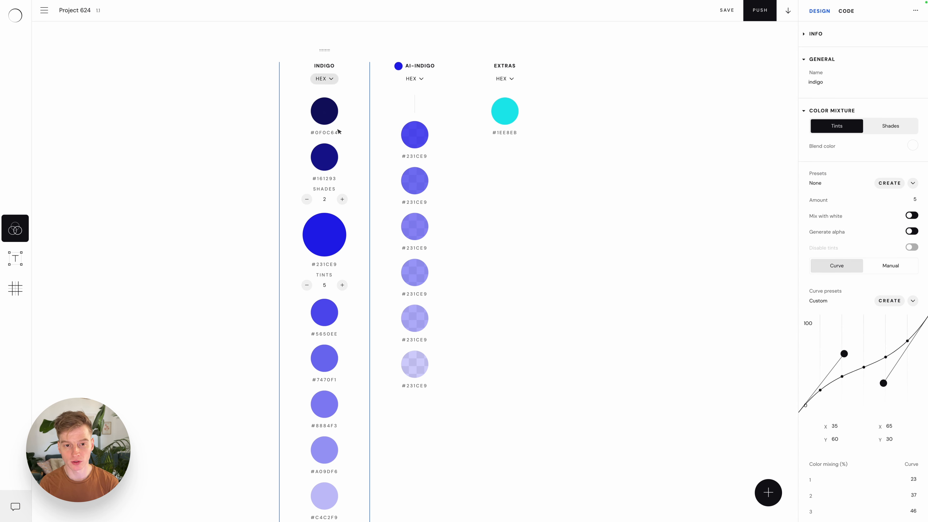
click(324, 79)
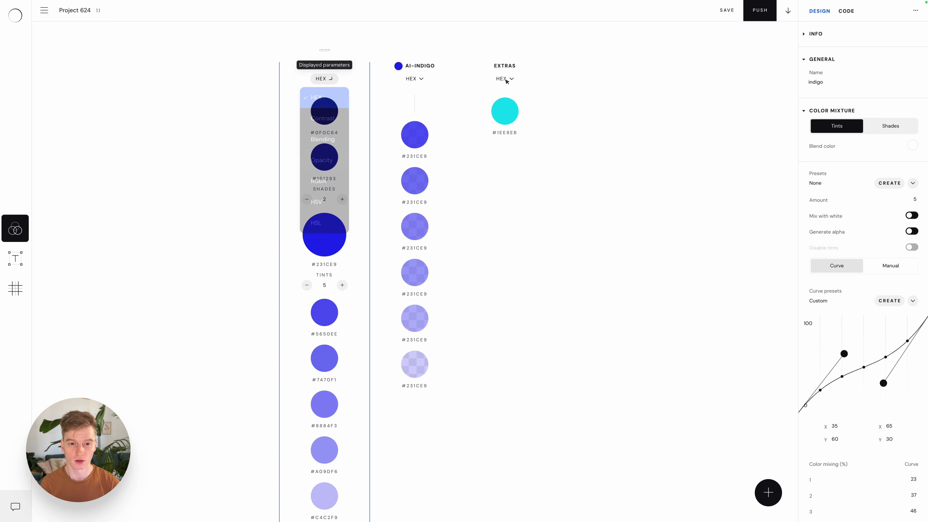
click(505, 82)
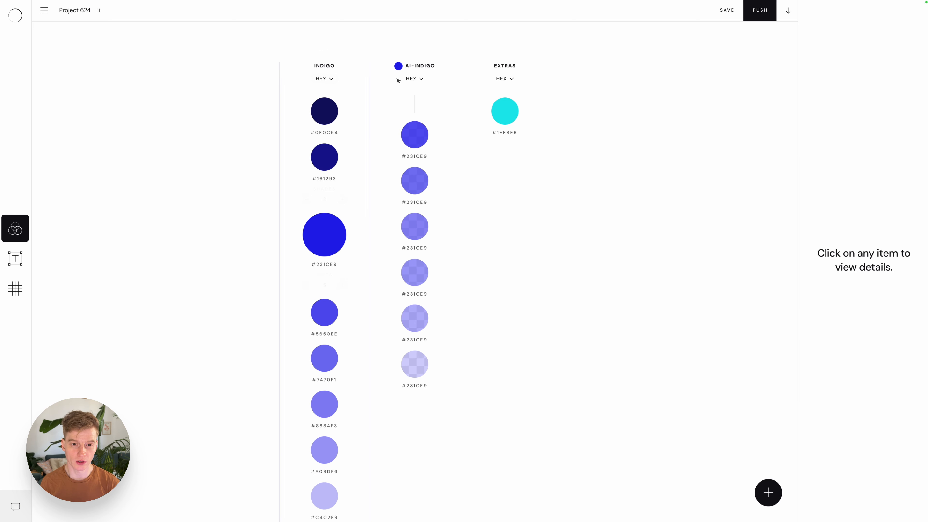
Step: Set the displayed parameter of the indigo color set to Blending
click(324, 79)
click(324, 79)
click(323, 79)
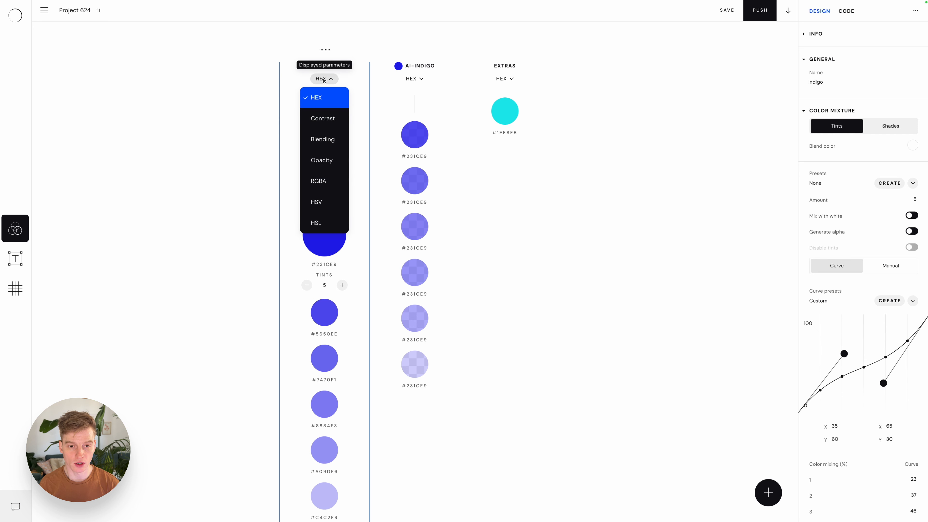
key(Down)
key(Down)
key(Down)
key(Down)
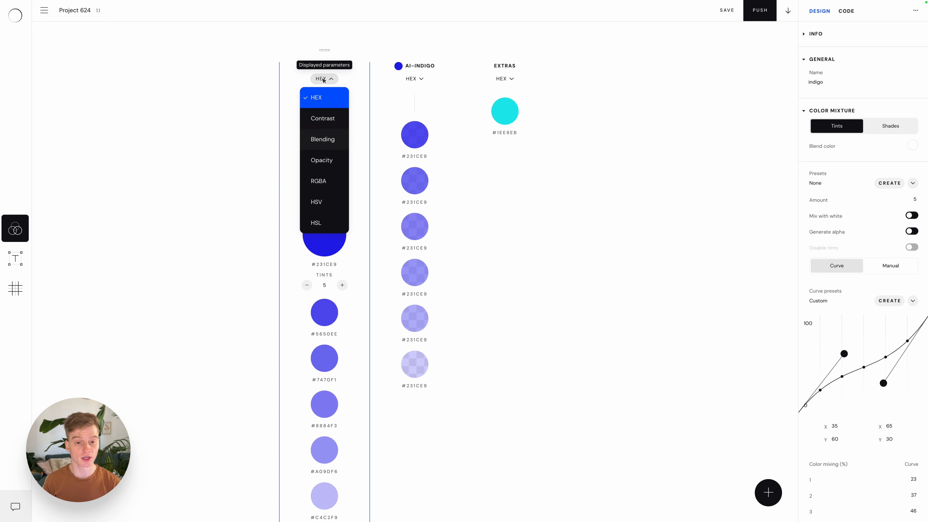
key(Up)
key(Down)
key(Down)
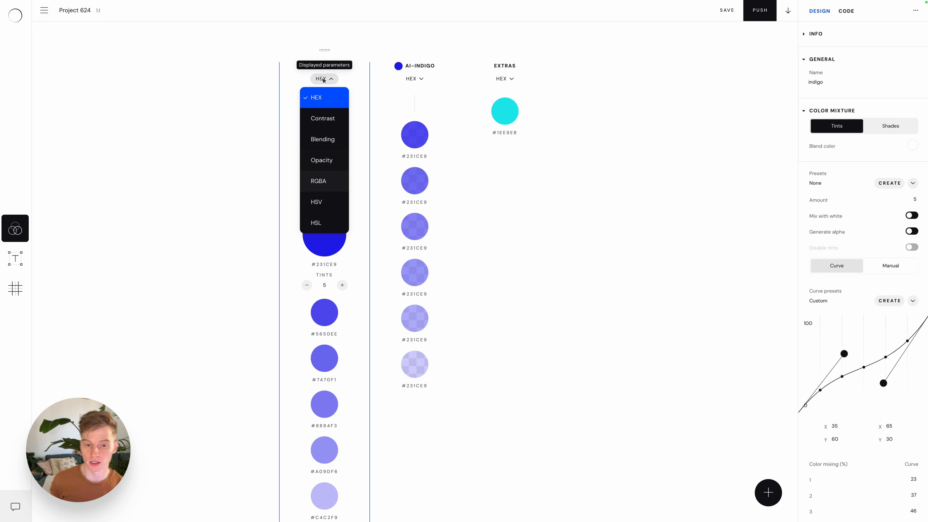
key(Up)
key(Up)
key(Up)
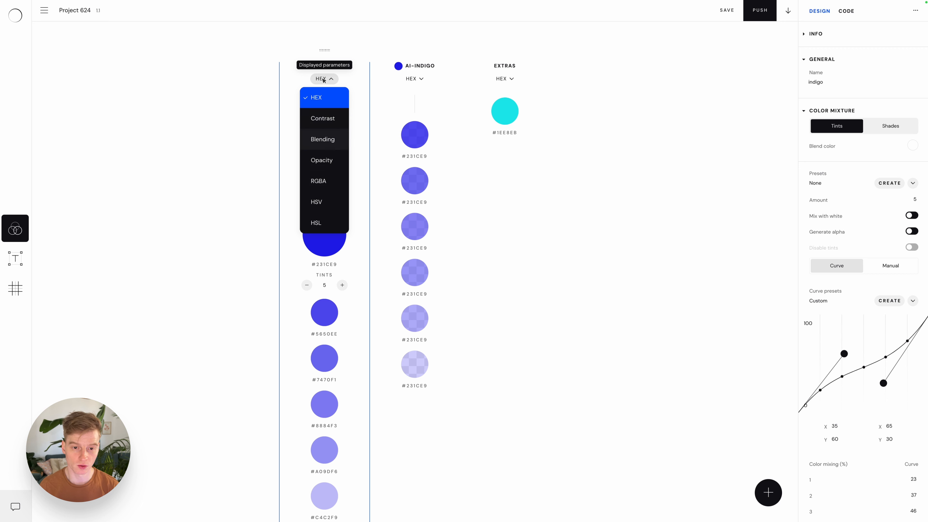
click(323, 80)
click(324, 80)
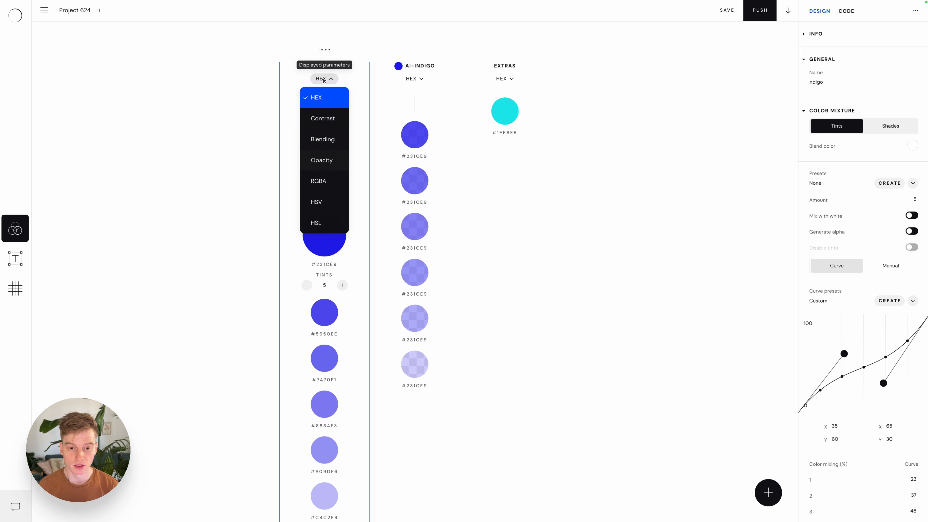
key(Up)
key(Up)
key(Up)
key(Up)
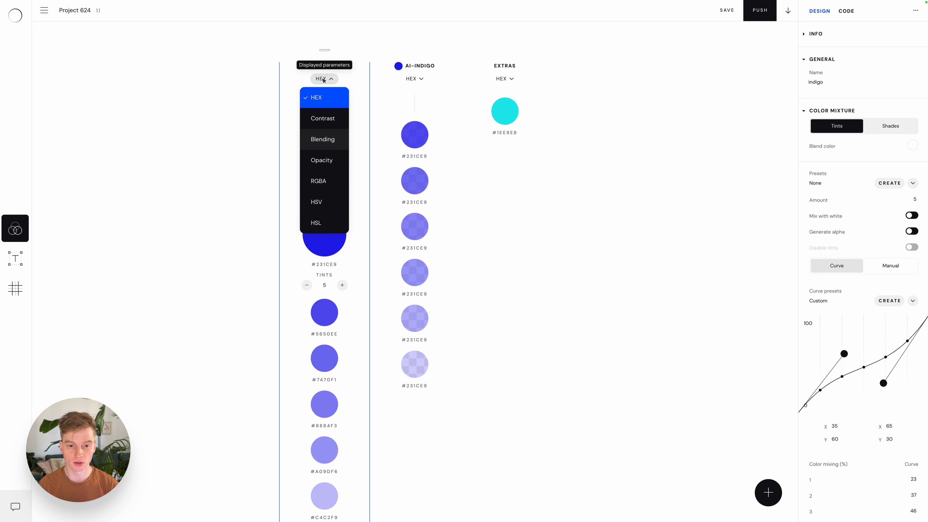
key(Return)
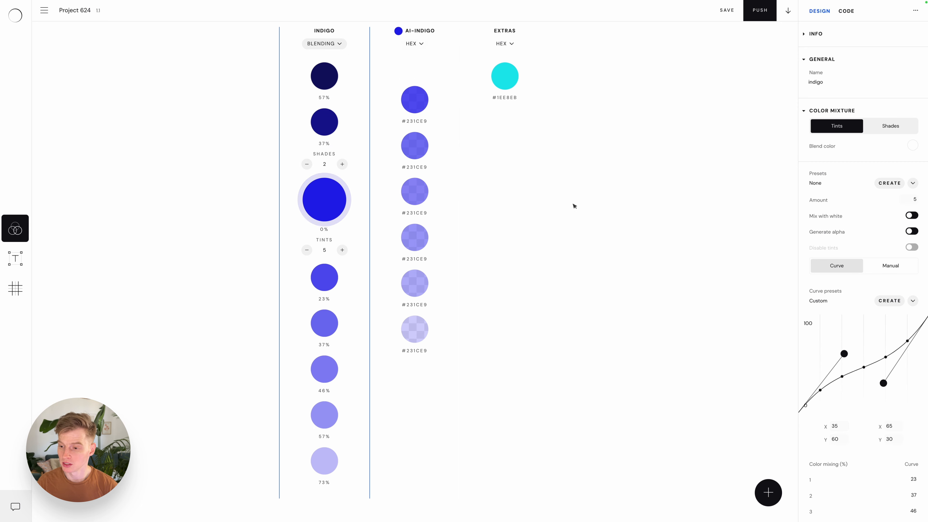
Step: Review the blending percentages of the indigo color set's shades and tints
scroll(810, 323, down, 3)
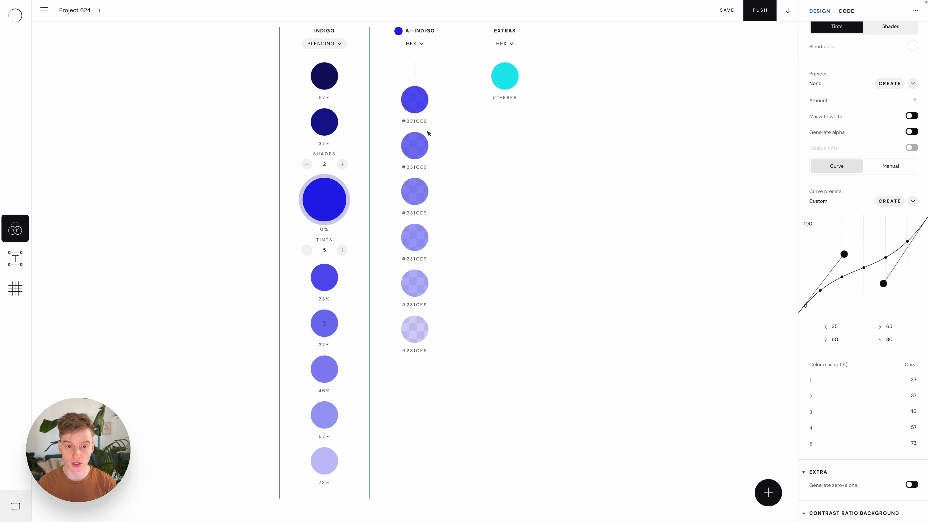
scroll(332, 85, up, 1)
click(331, 81)
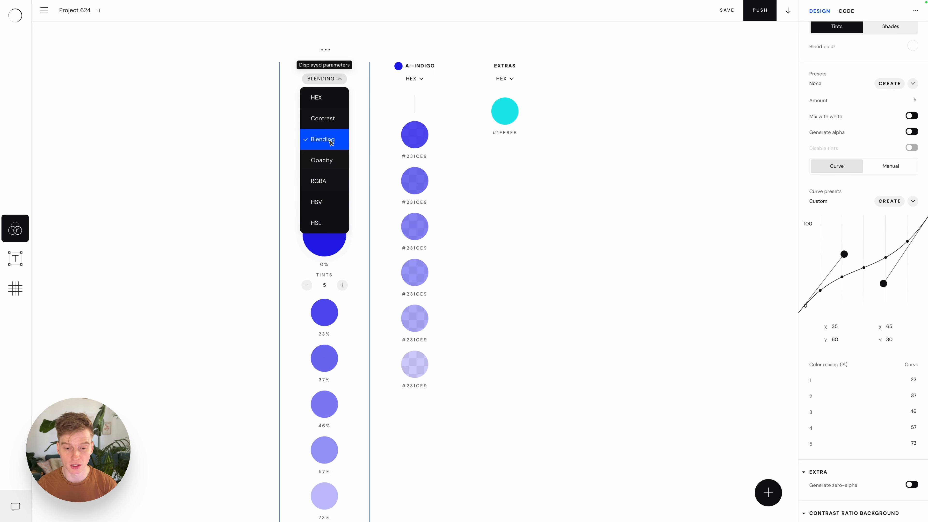
click(331, 142)
scroll(331, 142, down, 1)
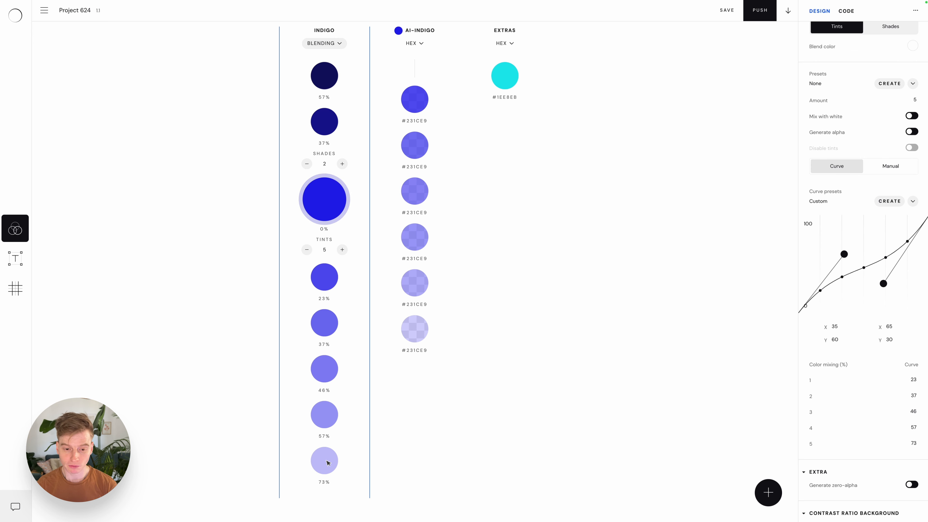
scroll(328, 463, up, 2)
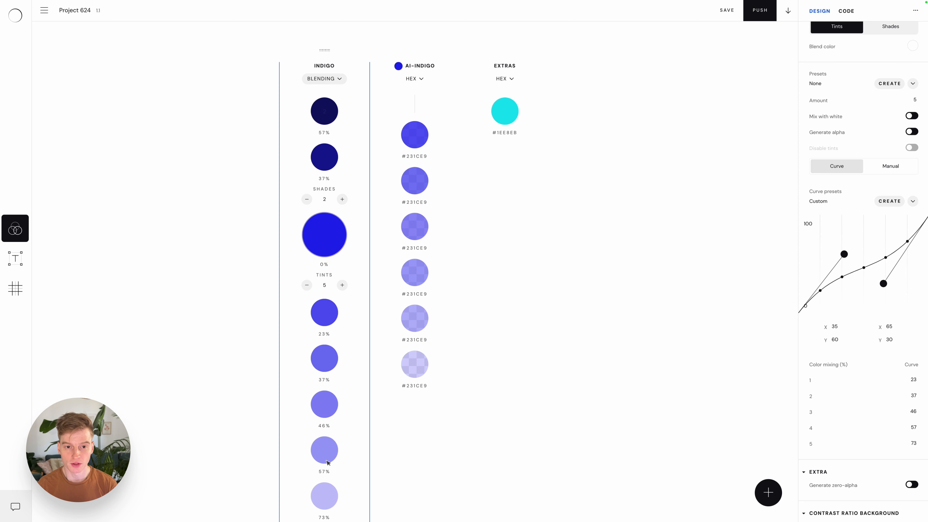
Step: Set the displayed parameter of the indigo color set to Contrast and look over its shades and tints
click(331, 79)
click(332, 80)
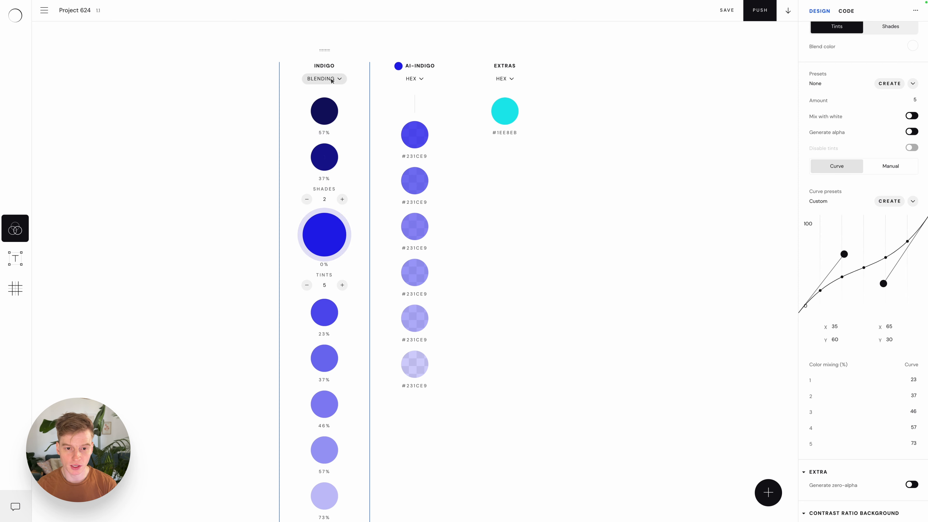
click(332, 80)
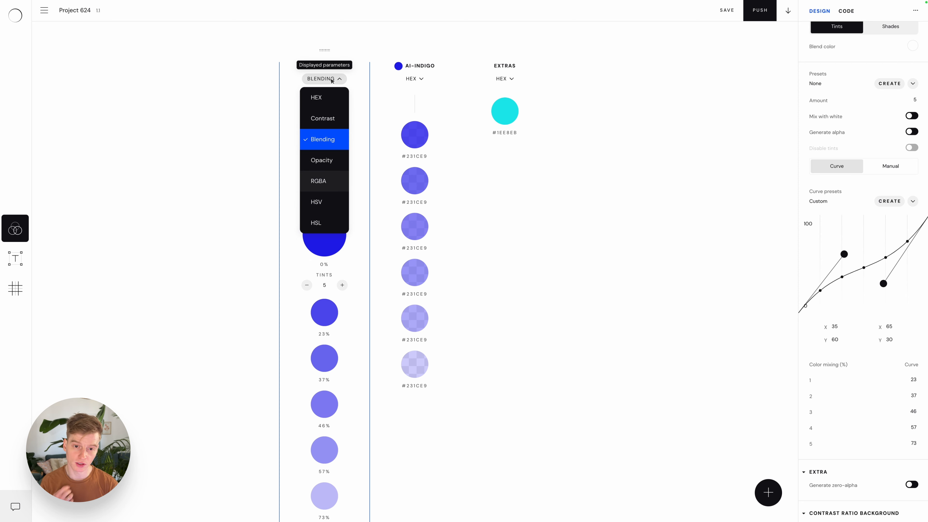
click(332, 81)
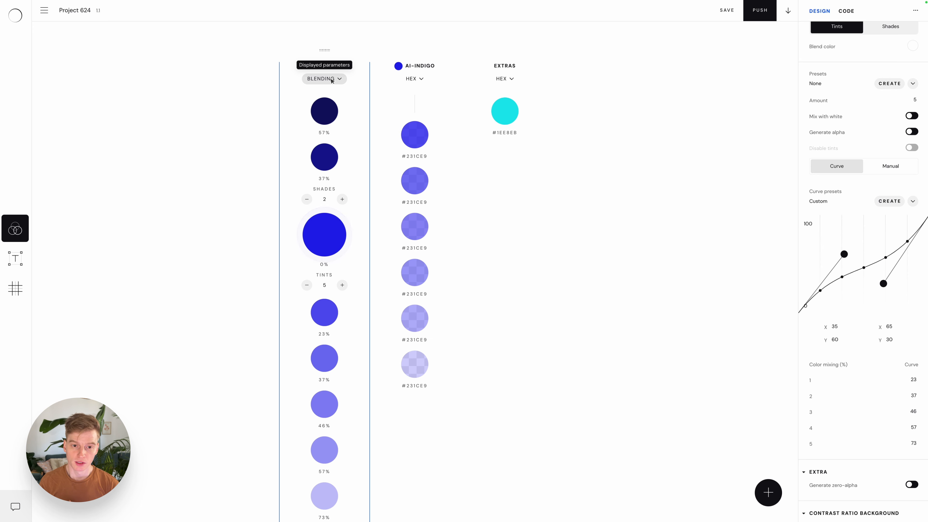
click(332, 80)
click(332, 81)
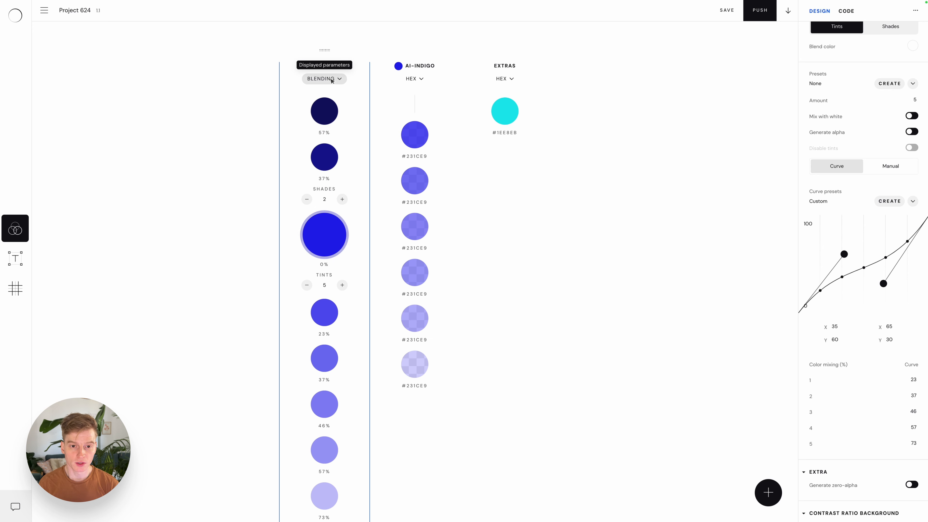
click(332, 81)
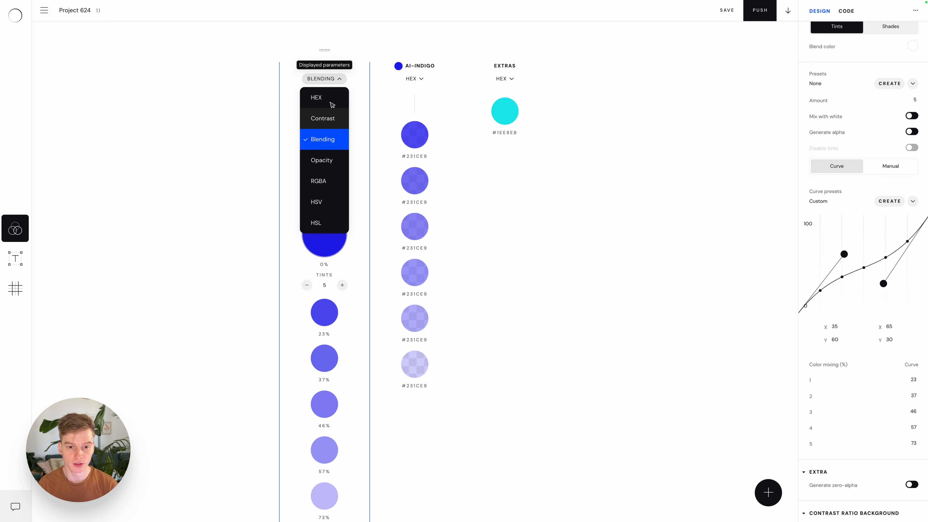
click(331, 118)
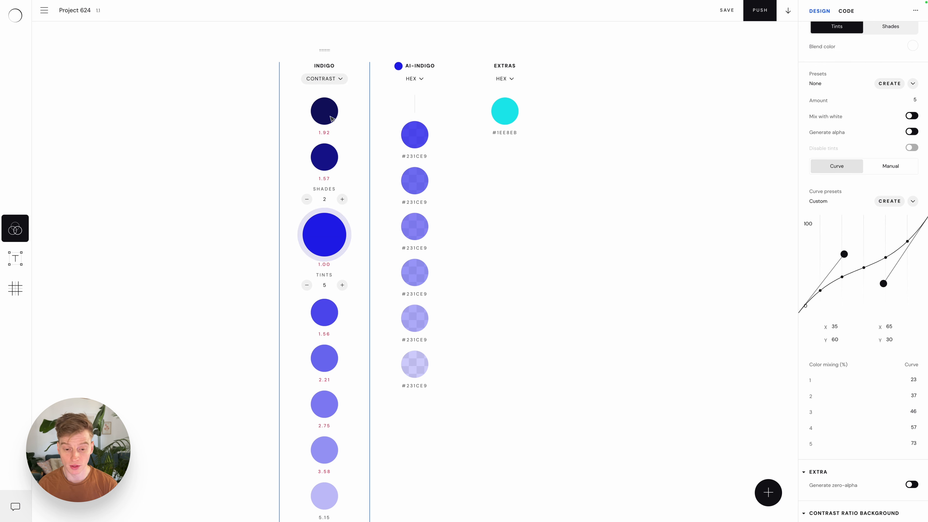
scroll(332, 118, down, 1)
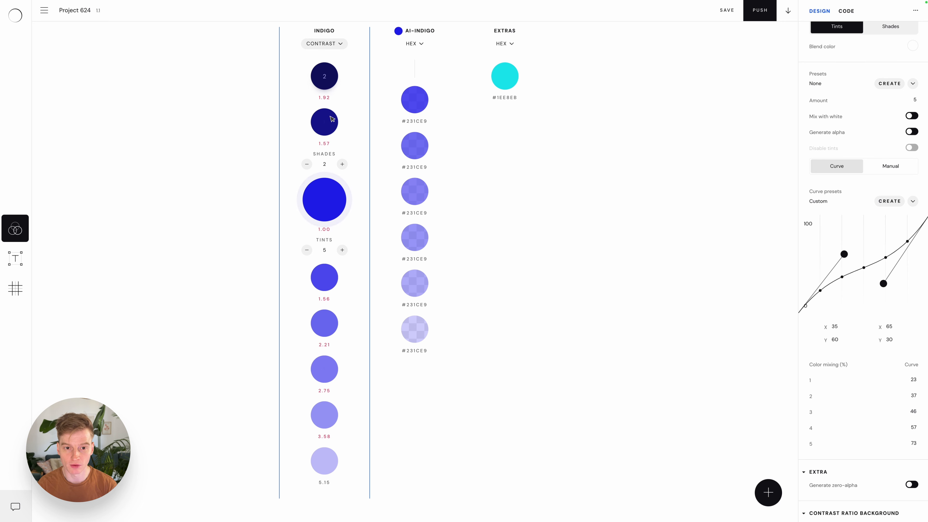
scroll(332, 118, up, 1)
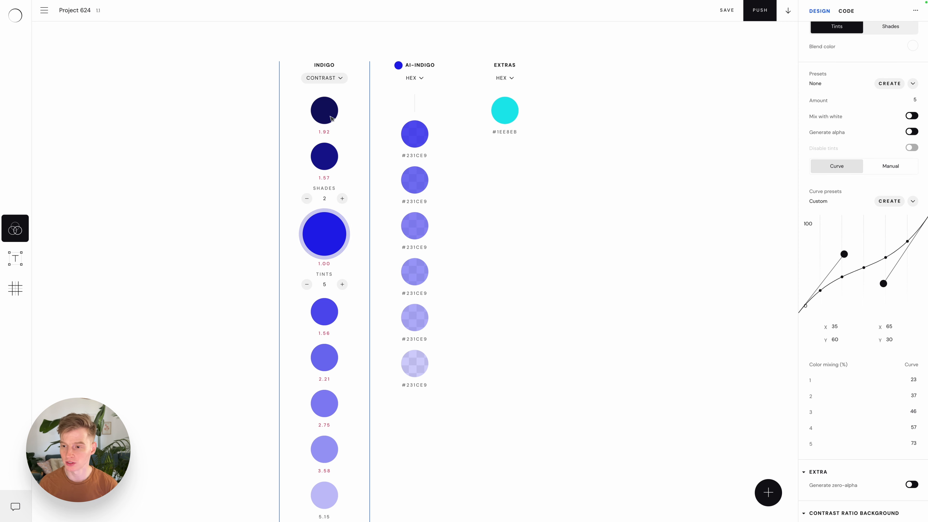
Step: Add the white color FFFFFF to the extras color set
scroll(813, 430, down, 3)
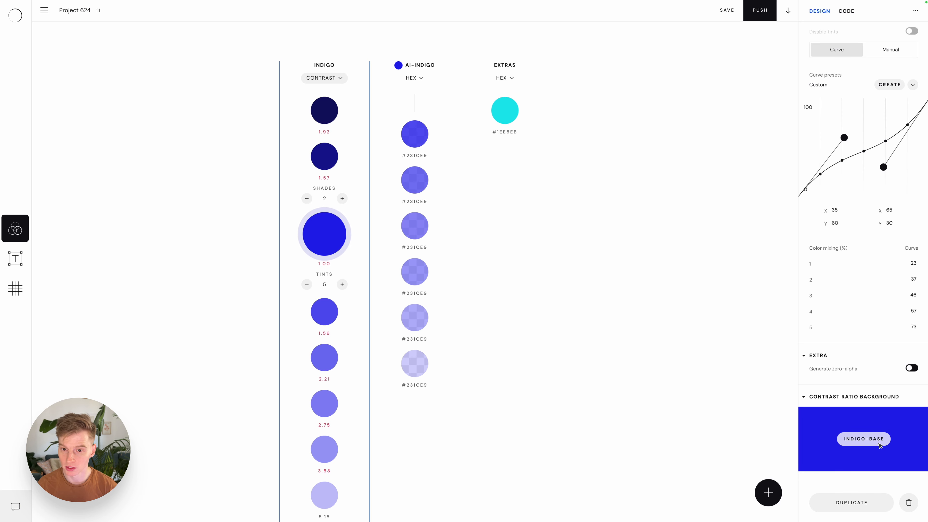
click(505, 149)
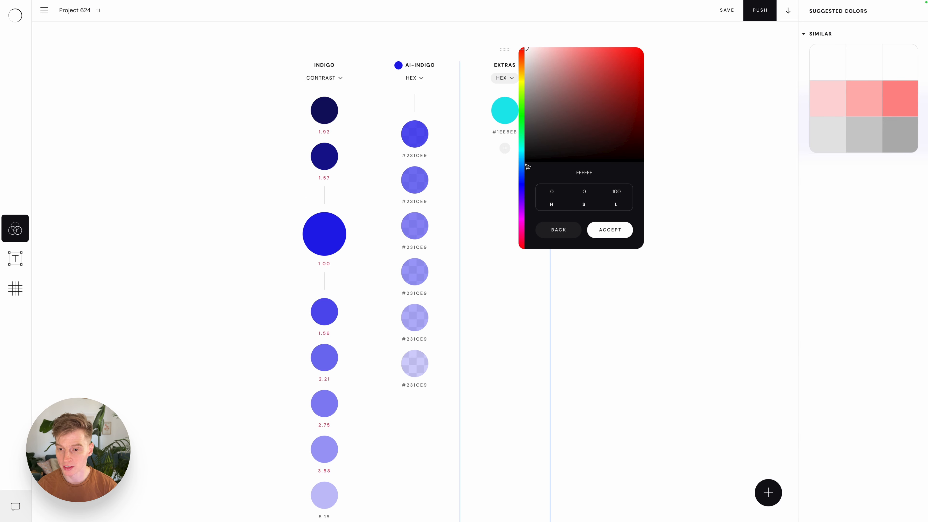
click(625, 234)
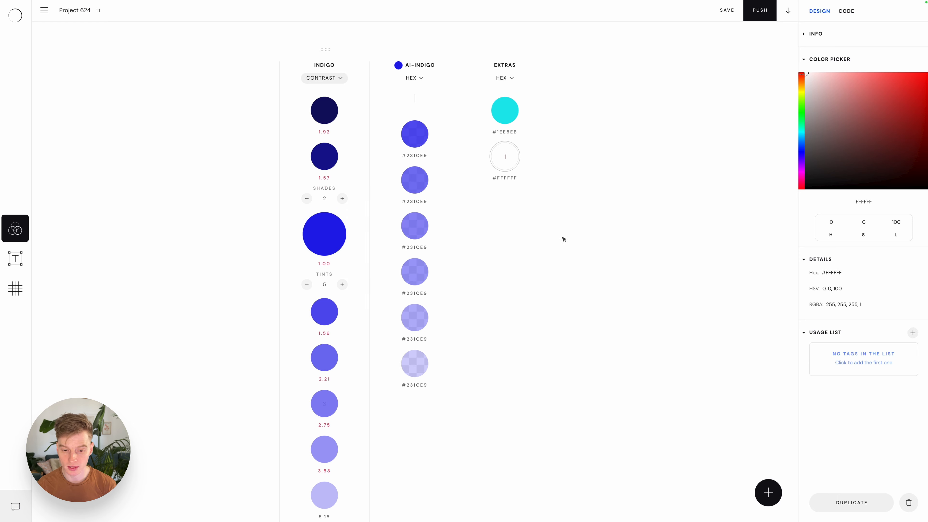
Step: Set the contrast ratio background of the indigo color set to the white extras-1 color
click(358, 248)
scroll(868, 439, down, 5)
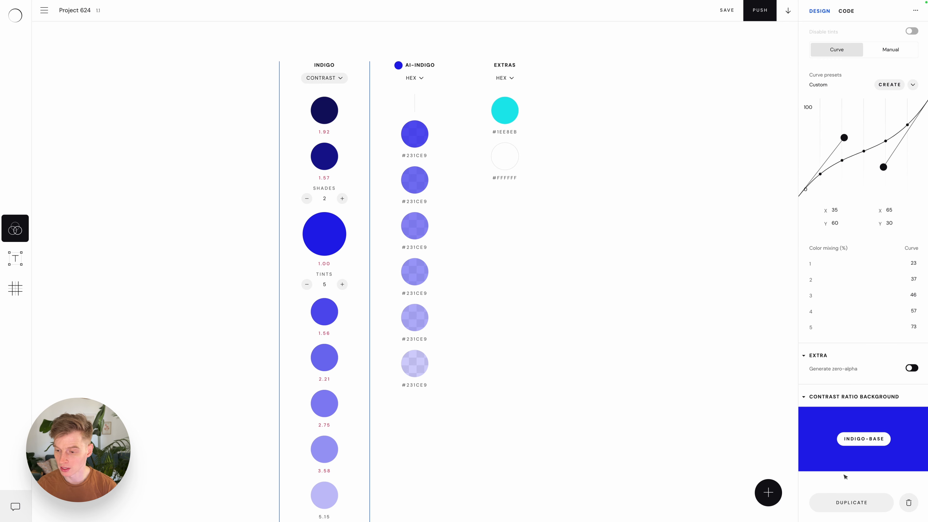
click(867, 439)
click(833, 459)
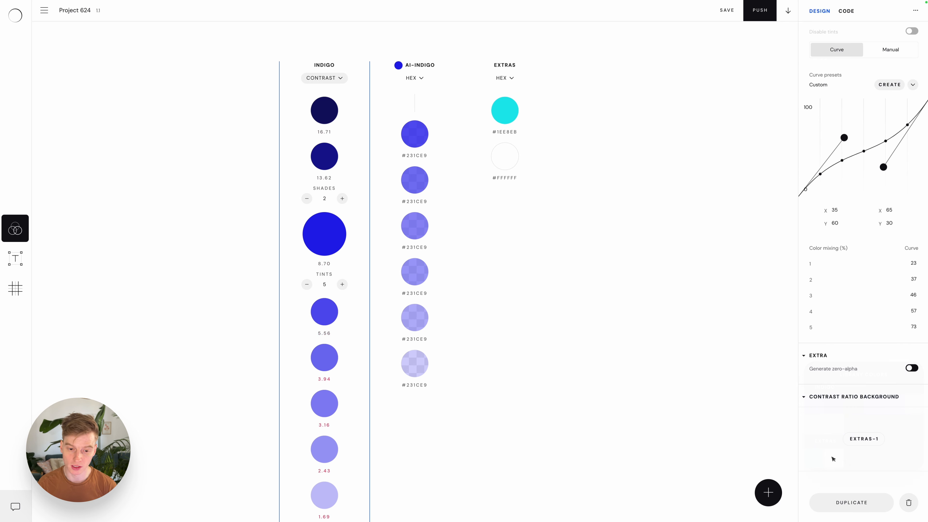
scroll(325, 293, down, 2)
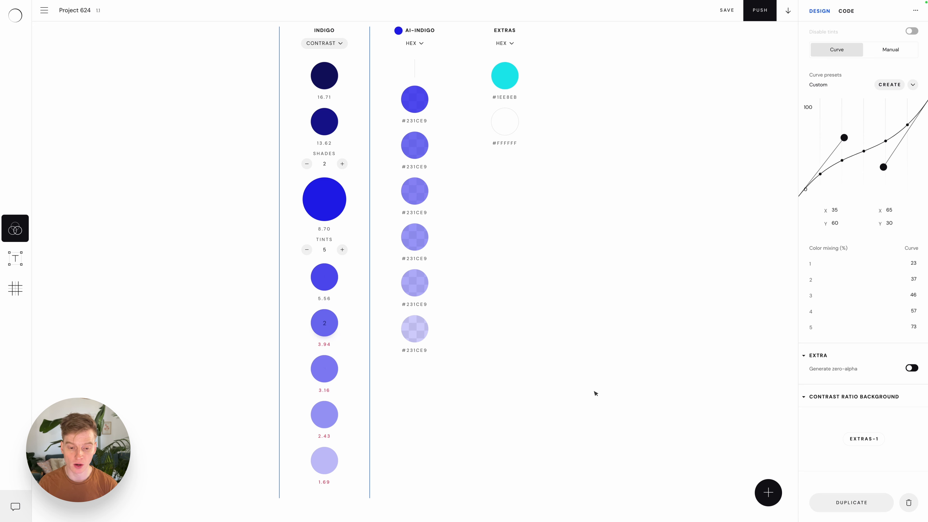
scroll(335, 322, up, 1)
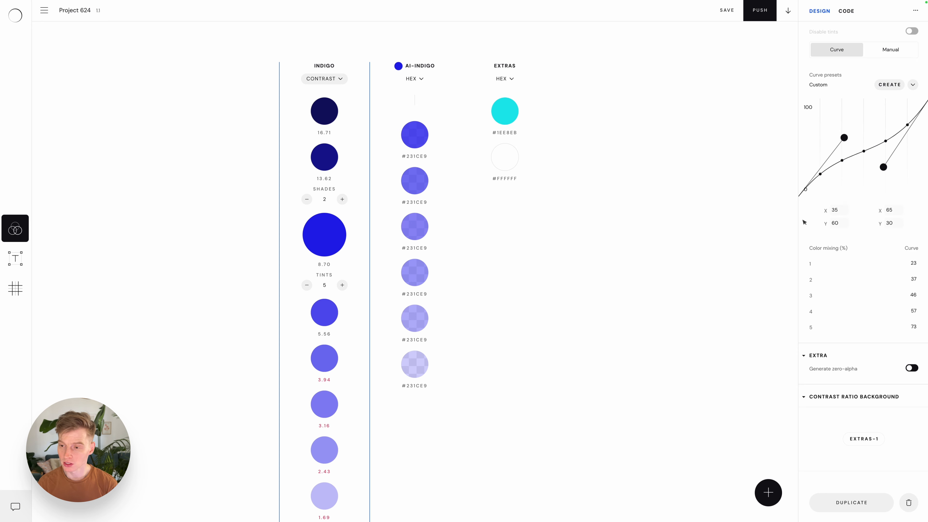
Step: Compare the color mixture settings of the indigo set's tints with those of its shades
scroll(804, 222, up, 5)
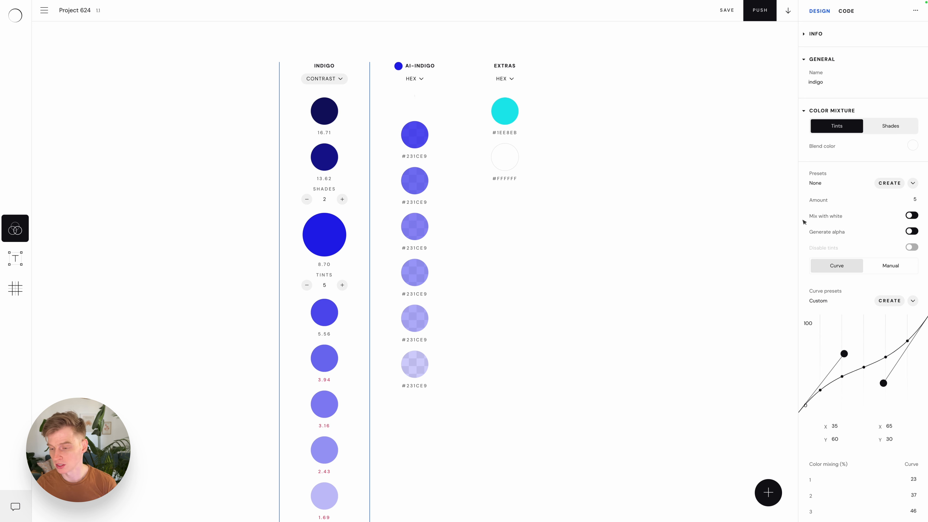
scroll(804, 222, down, 2)
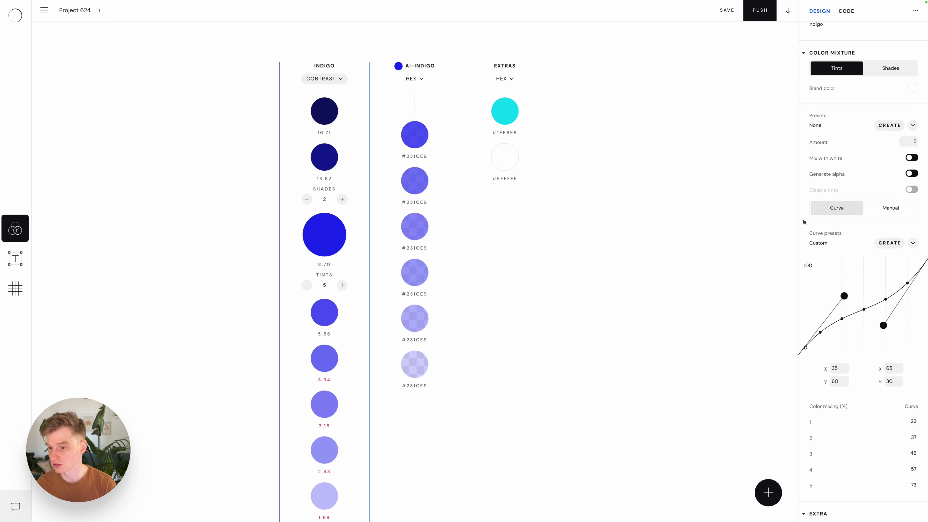
scroll(804, 221, up, 2)
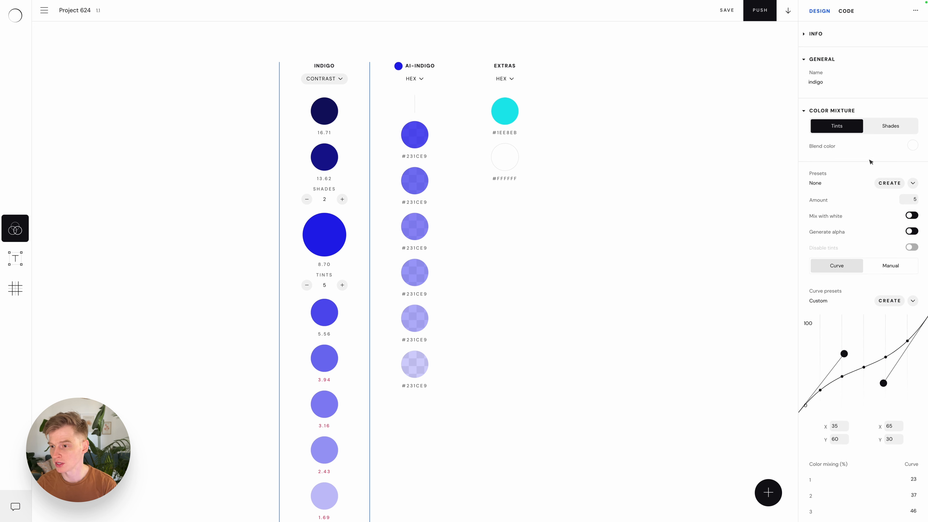
click(905, 129)
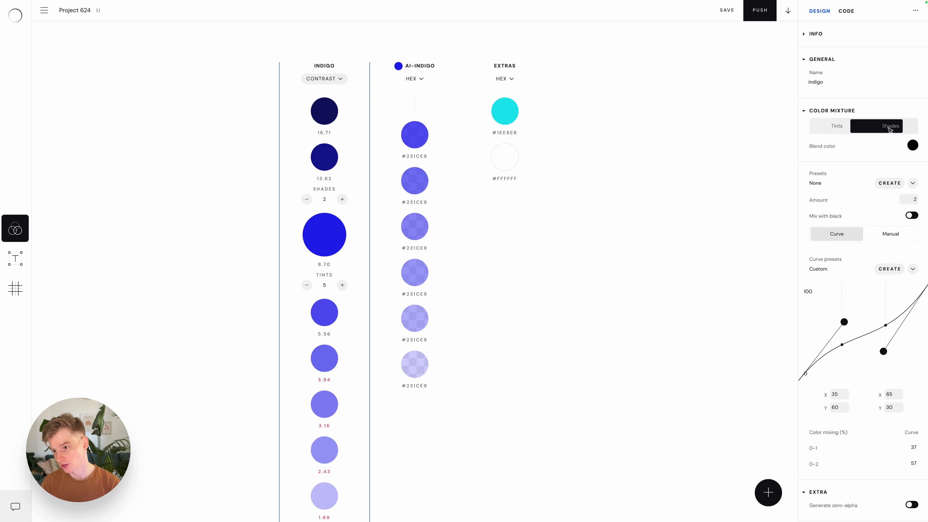
click(849, 129)
click(850, 128)
click(848, 128)
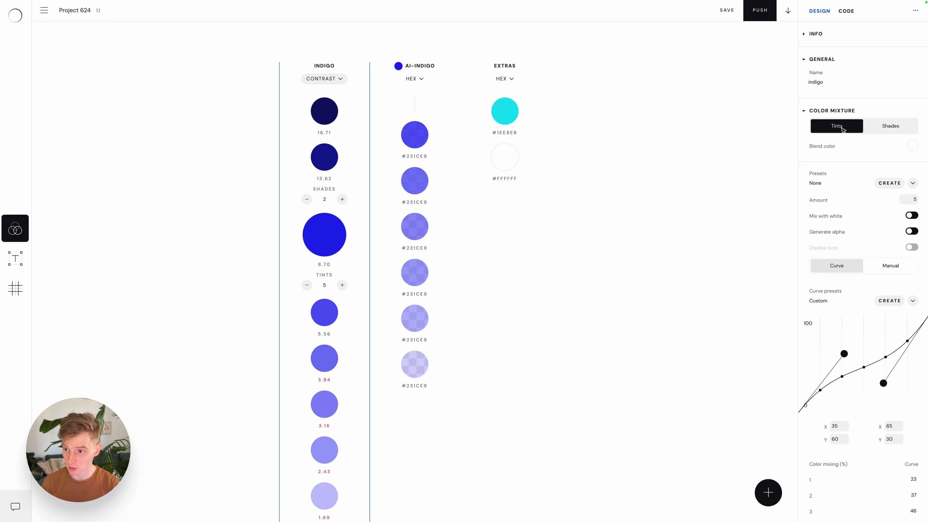
click(892, 128)
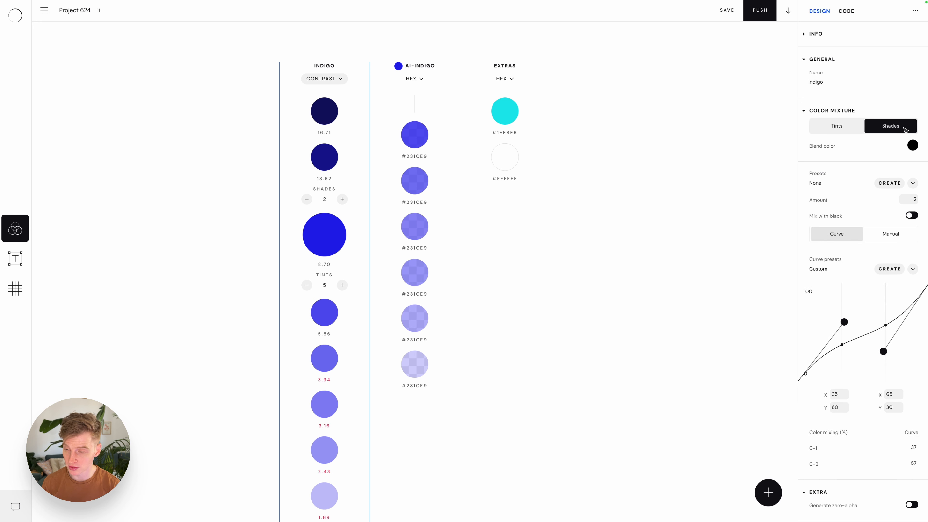
click(837, 126)
Step: Set the blend color of the indigo set's shades to the blue 2A36DB
click(906, 127)
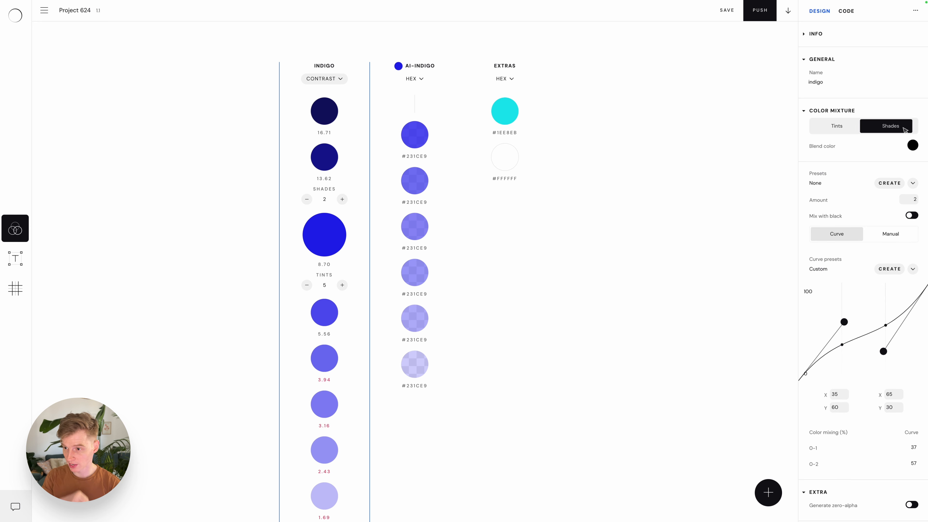
click(801, 233)
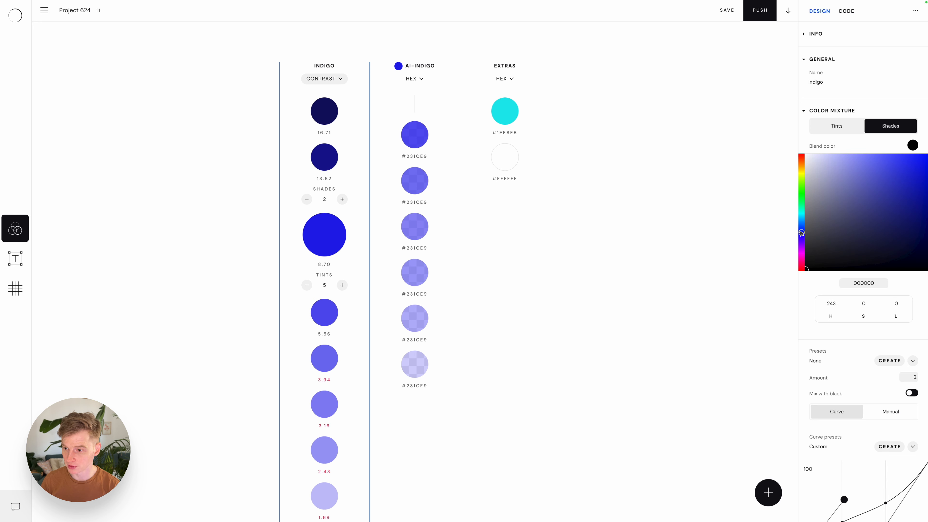
drag(902, 214, 905, 170)
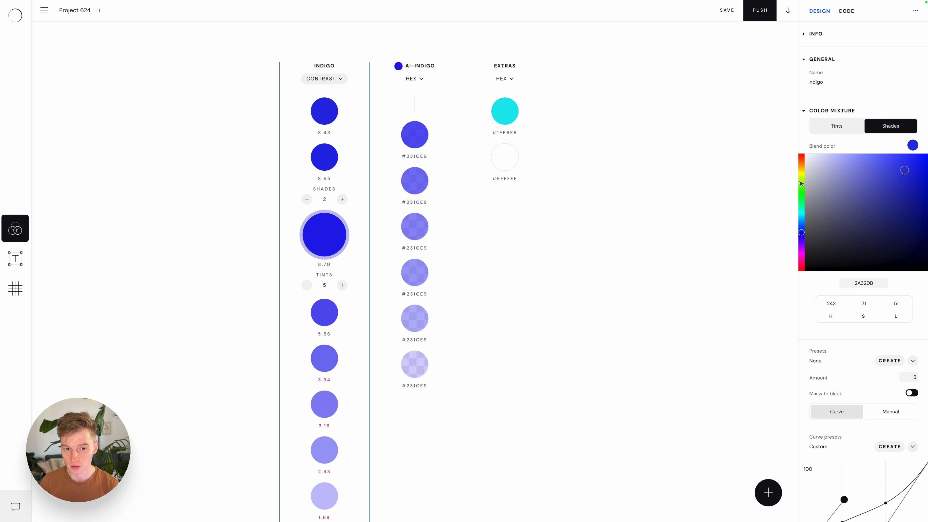
click(802, 182)
click(802, 232)
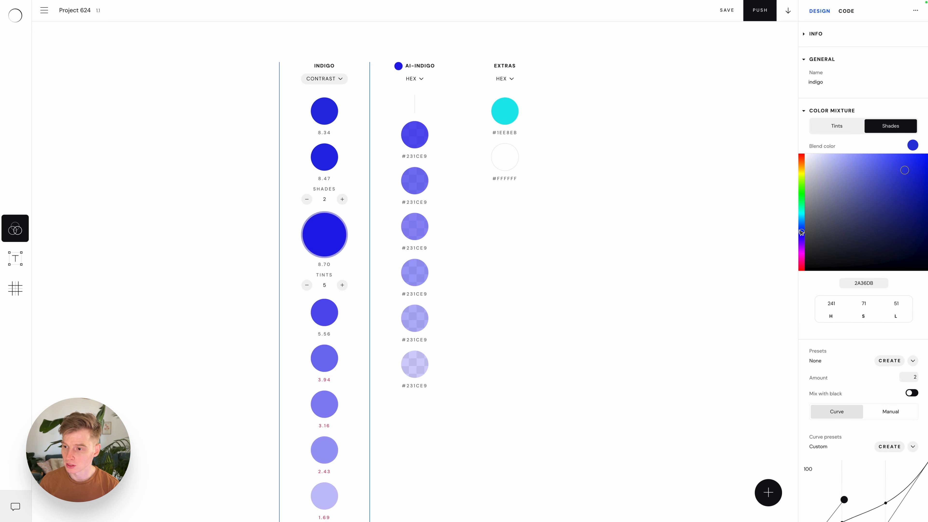
Step: Save the indigo set's tint settings as a color mixture preset named test
click(839, 126)
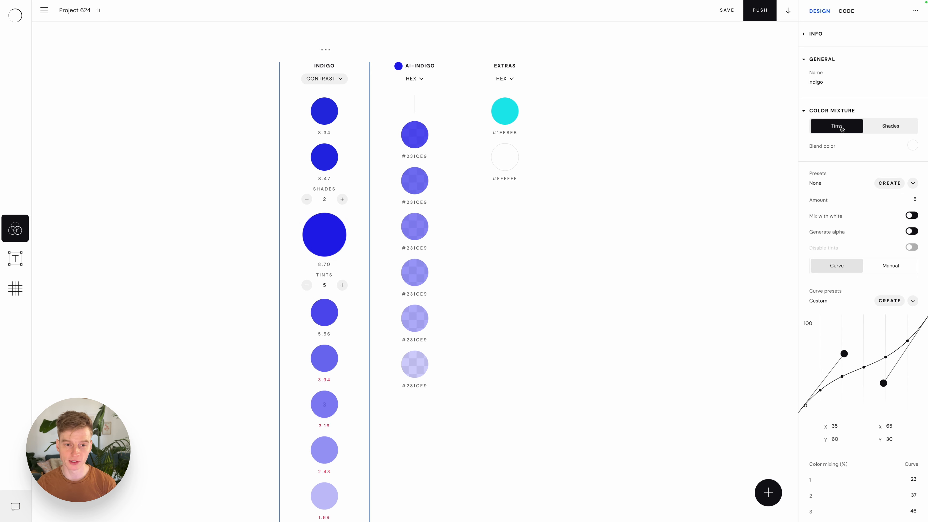
click(890, 184)
text(test)
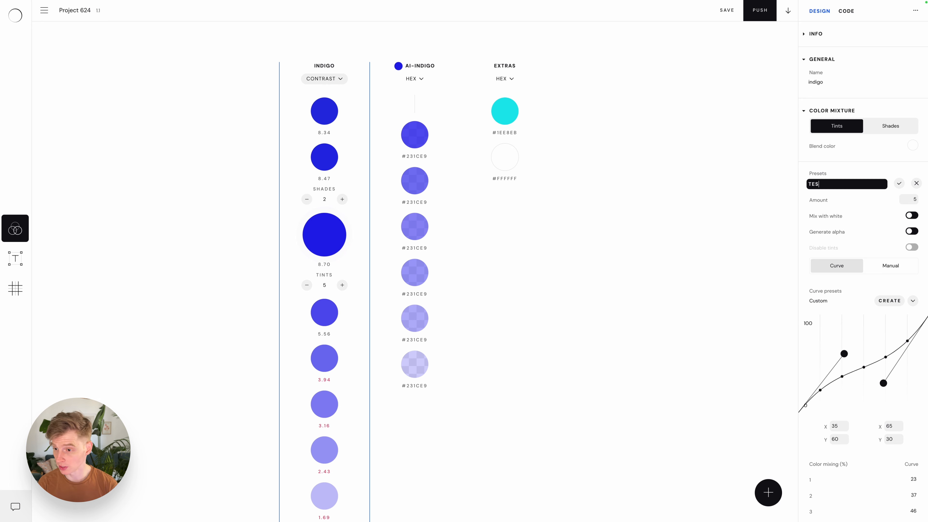
key(Return)
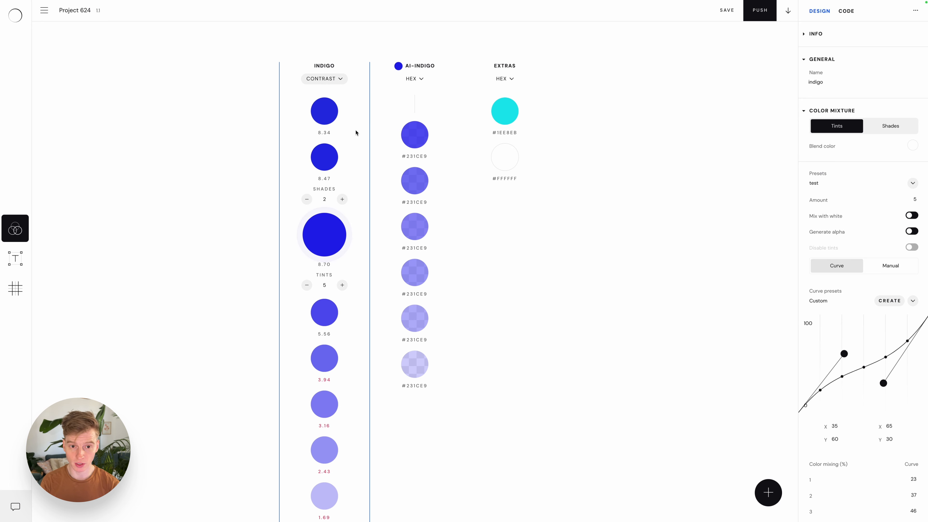
Step: Duplicate the indigo color set and check the tint presets available for the copy
key(super+d)
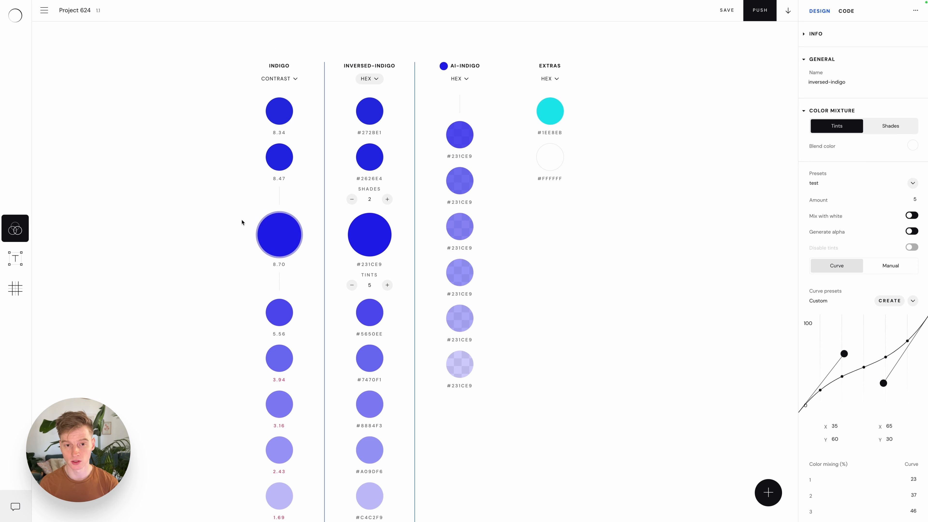
click(825, 183)
click(836, 267)
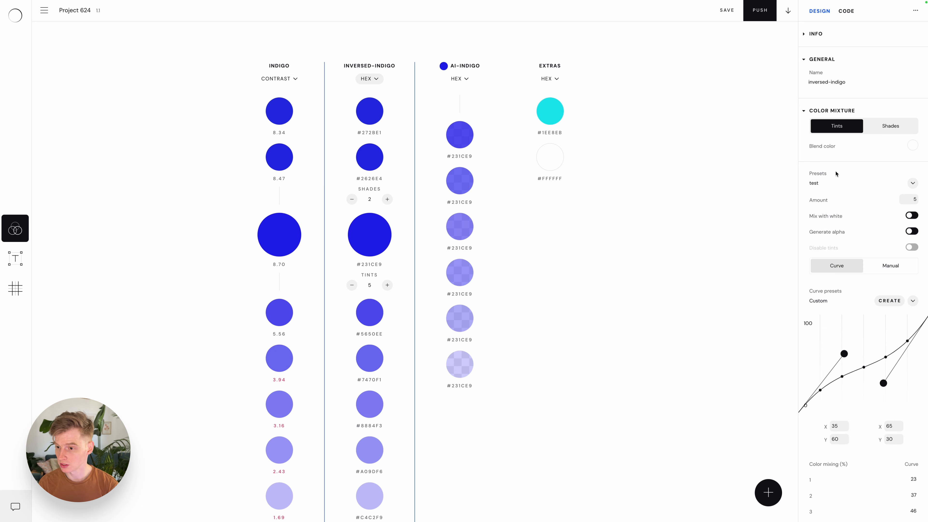
click(834, 185)
click(834, 190)
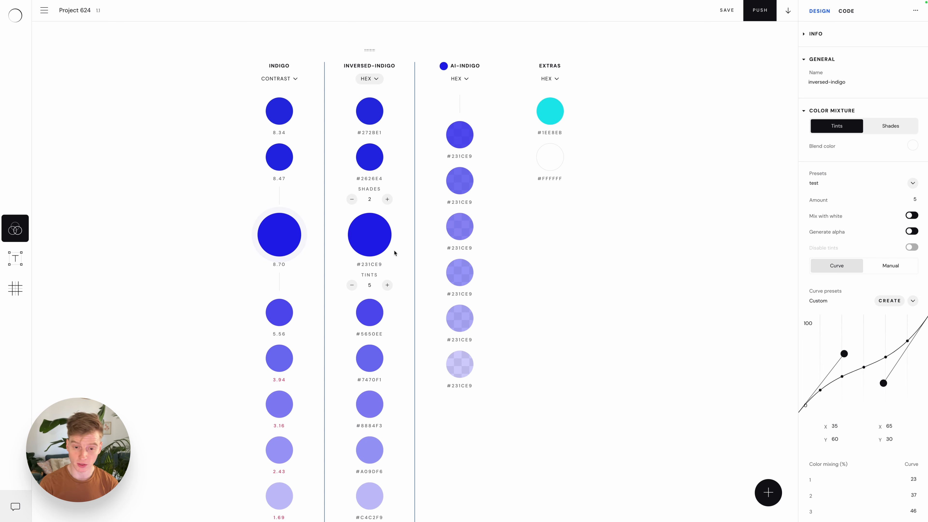
Step: Delete the duplicated inversed-indigo set and add a new color set with the white base FFFFFF
key(Delete)
key(Return)
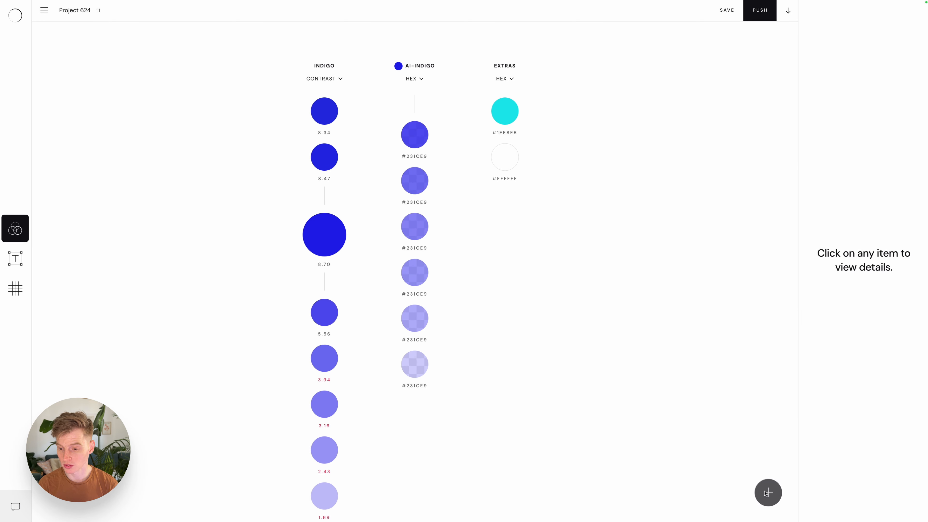
click(767, 492)
click(730, 442)
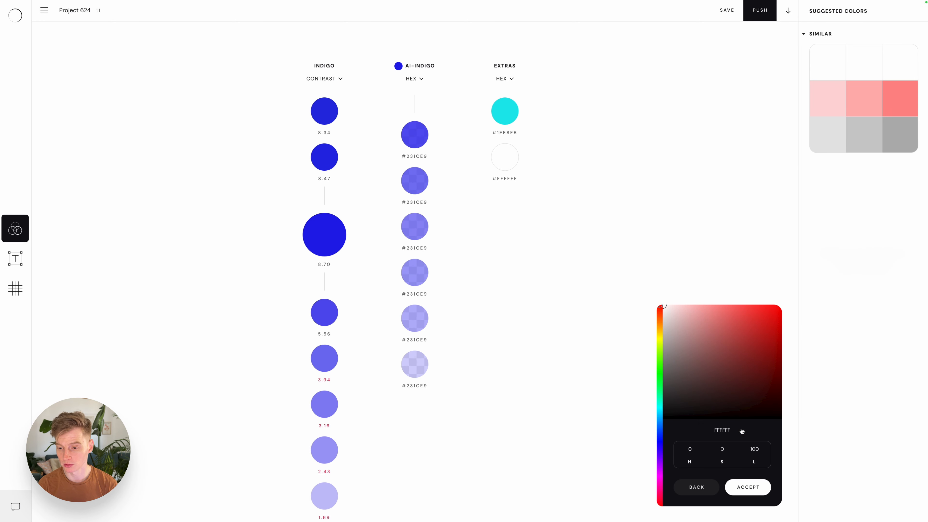
click(746, 487)
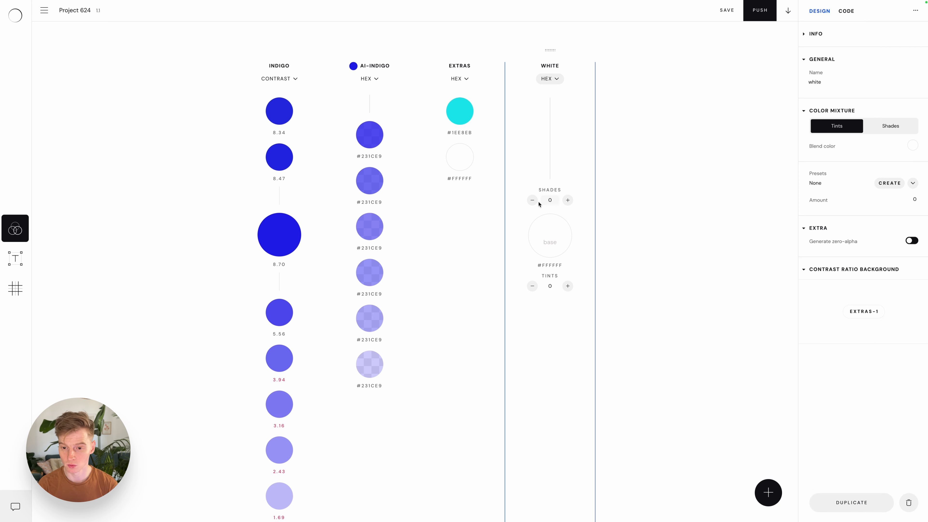
Step: Change the base color of the new white set to the blue 1E9AEF
click(550, 236)
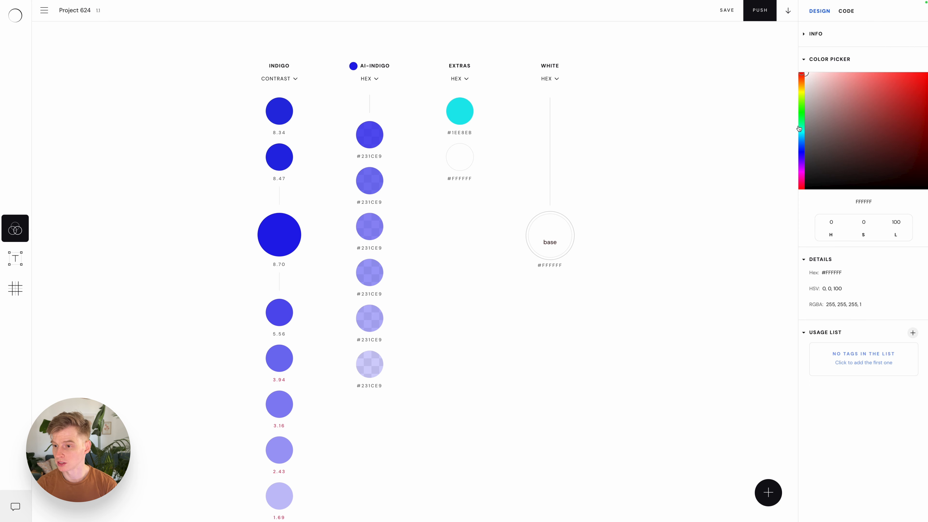
click(801, 140)
click(913, 80)
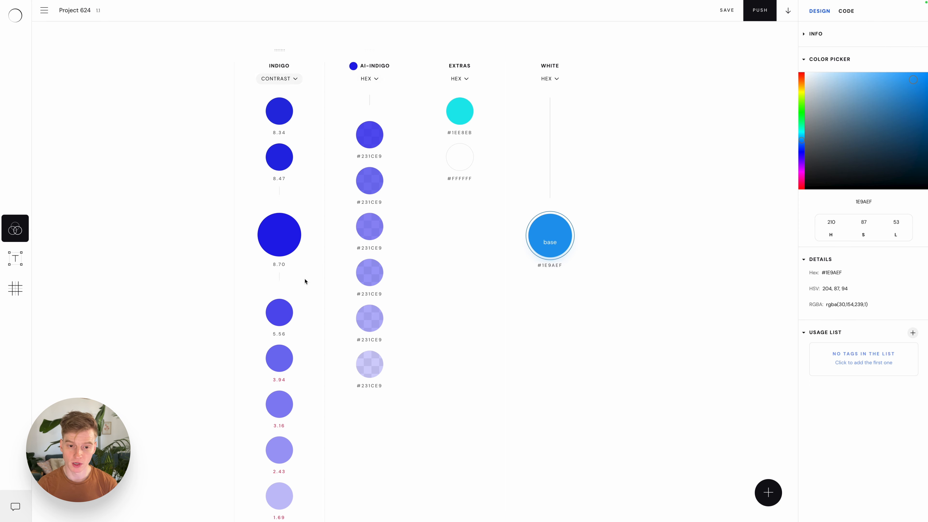
Step: Apply the test color mixture preset to the tints of the white set
click(317, 200)
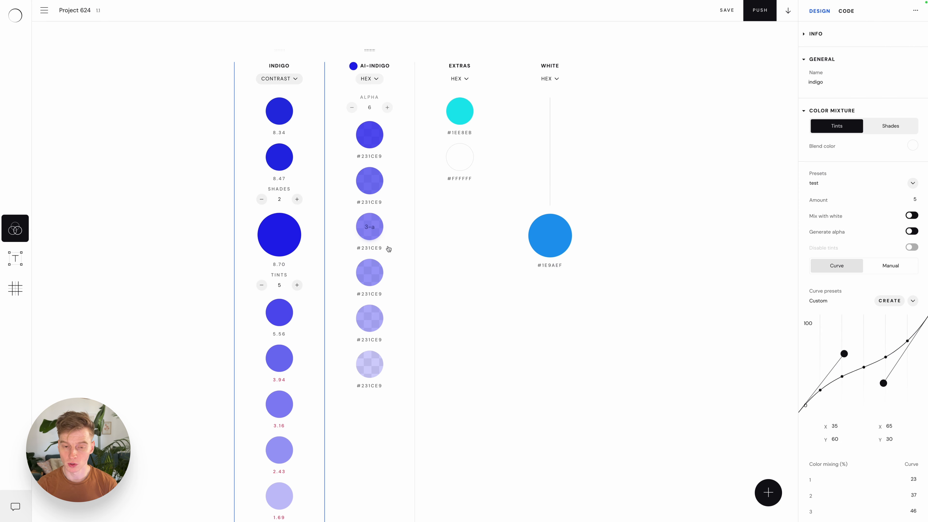
click(545, 320)
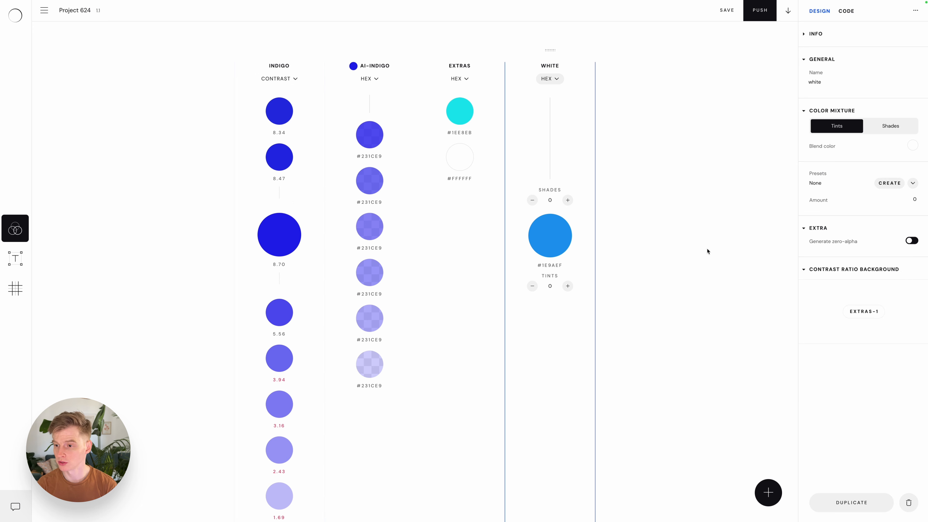
click(829, 182)
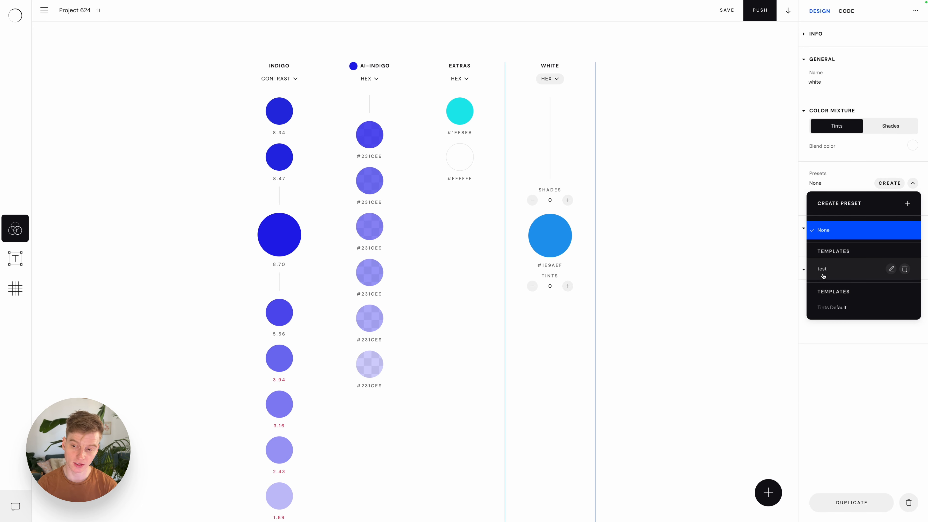
click(849, 274)
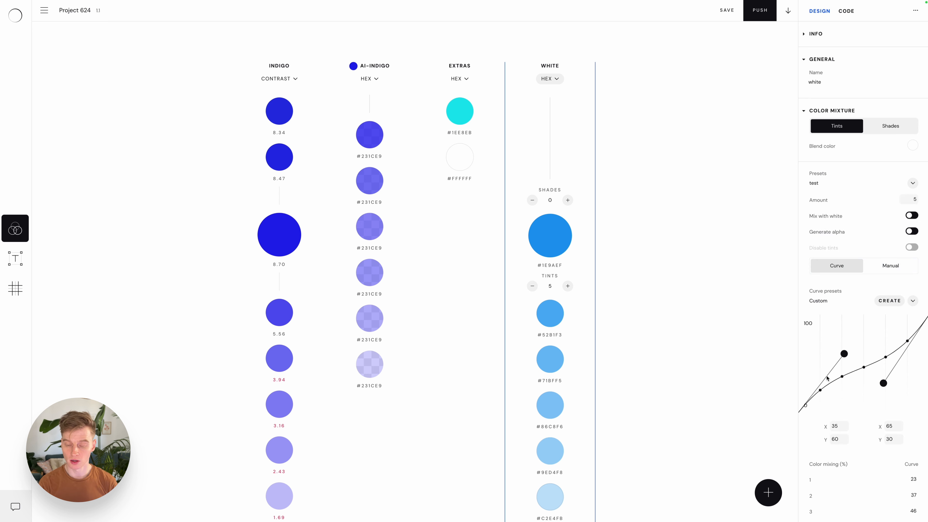
scroll(545, 297, down, 1)
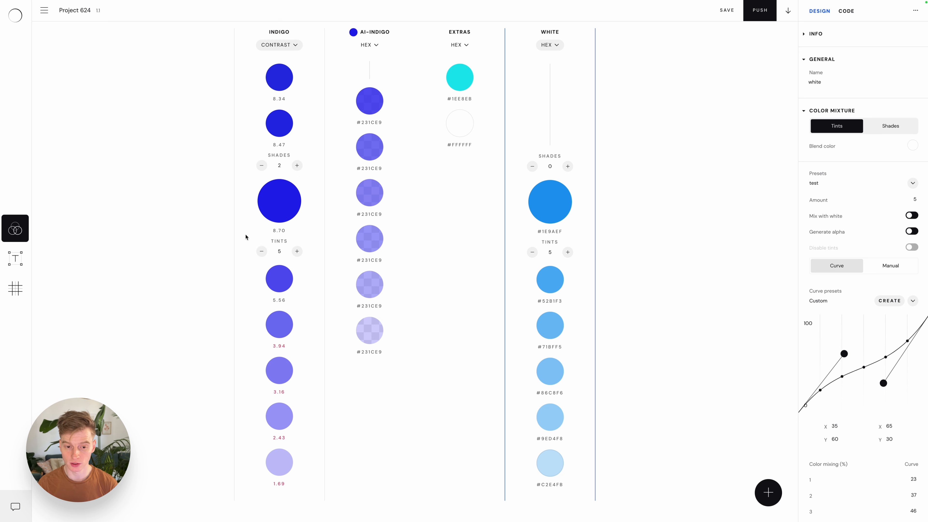
Step: Move the indigo tint curve's second control point to about X 55.63, Y 61.94 and update the test preset
click(247, 244)
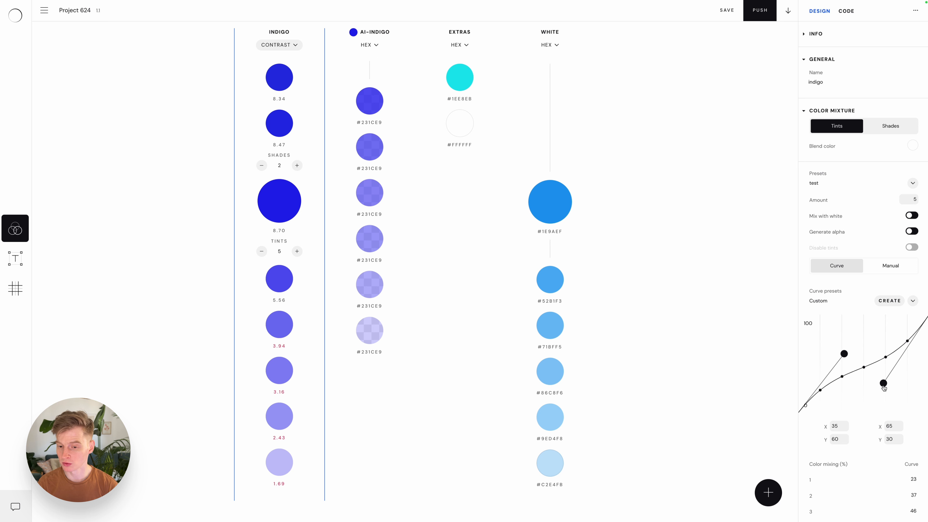
drag(883, 385, 871, 353)
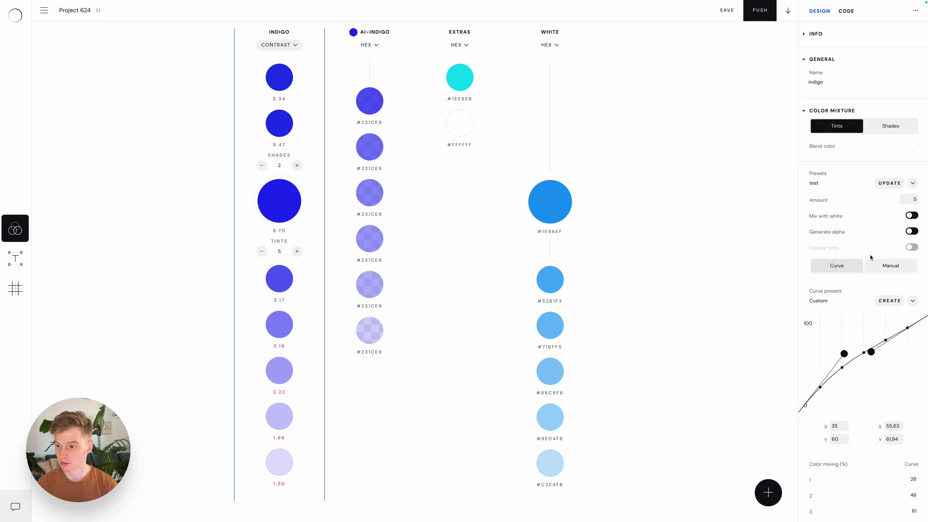
click(888, 184)
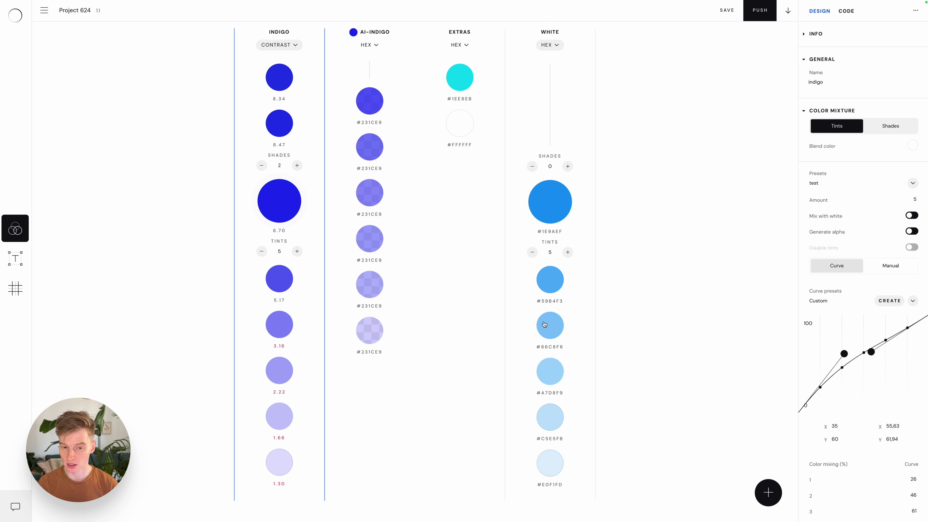
scroll(552, 351, up, 1)
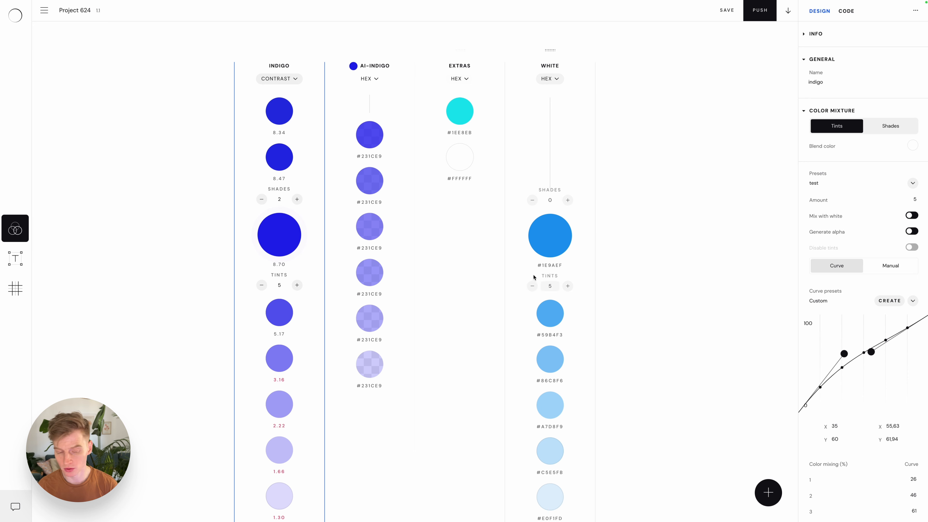
Step: Examine the manual mixing percentages of the white set's tints and return to curve mixing
click(525, 137)
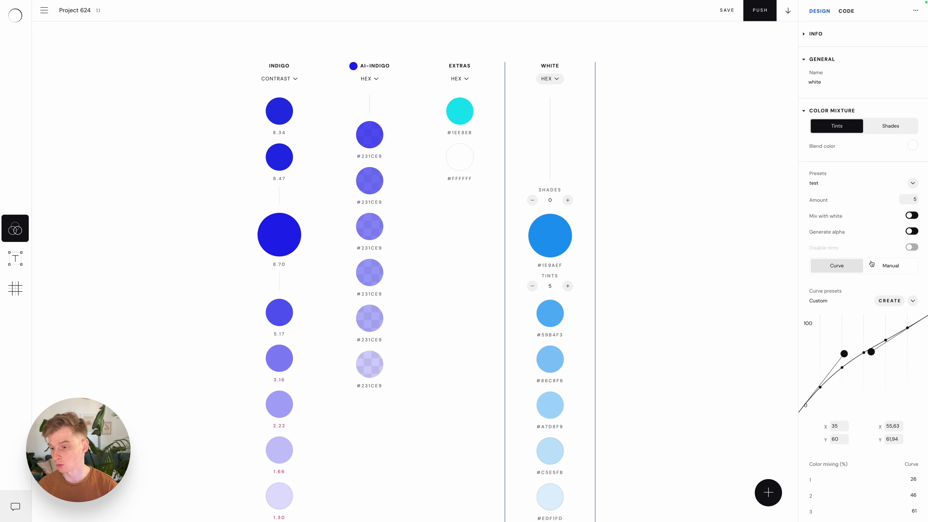
click(891, 269)
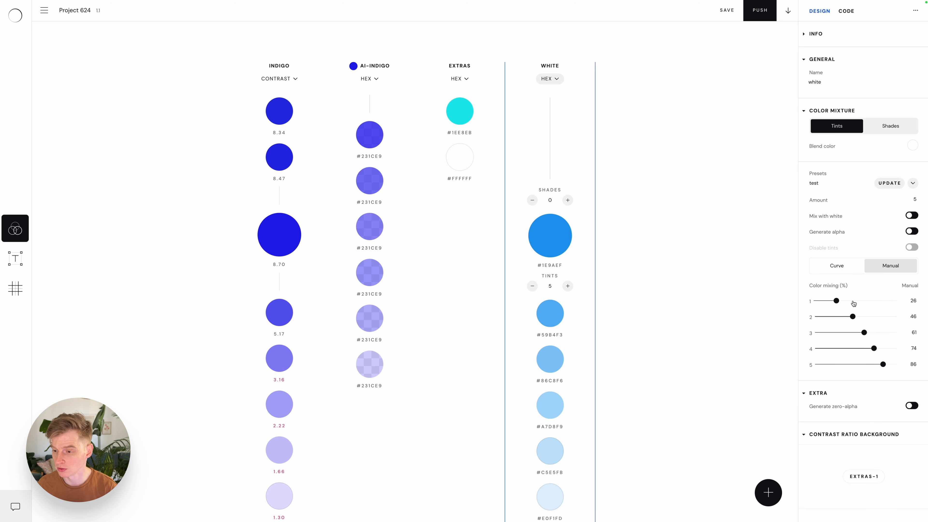
click(841, 272)
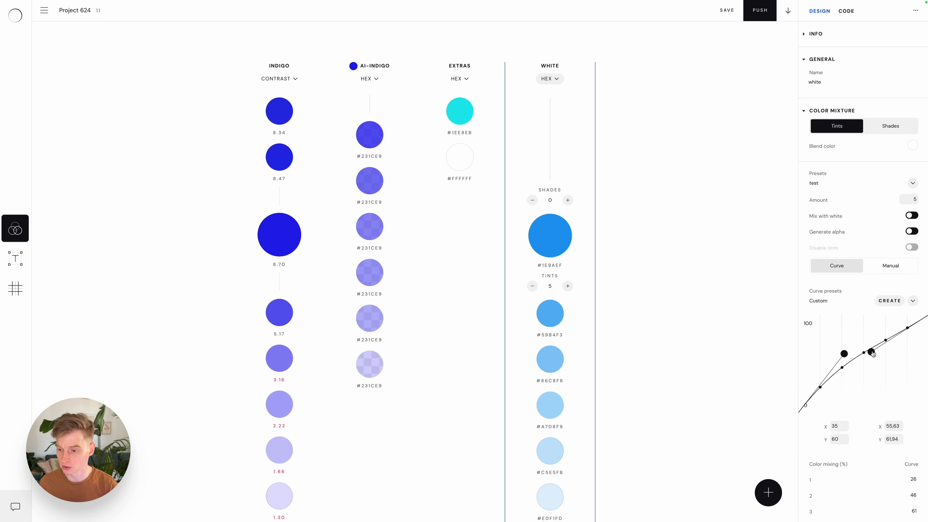
Step: Reshape the white set's tint curve into an S with control points at about X 66.25, Y 6.76 and X 38.27, Y 97.59
drag(871, 352, 878, 400)
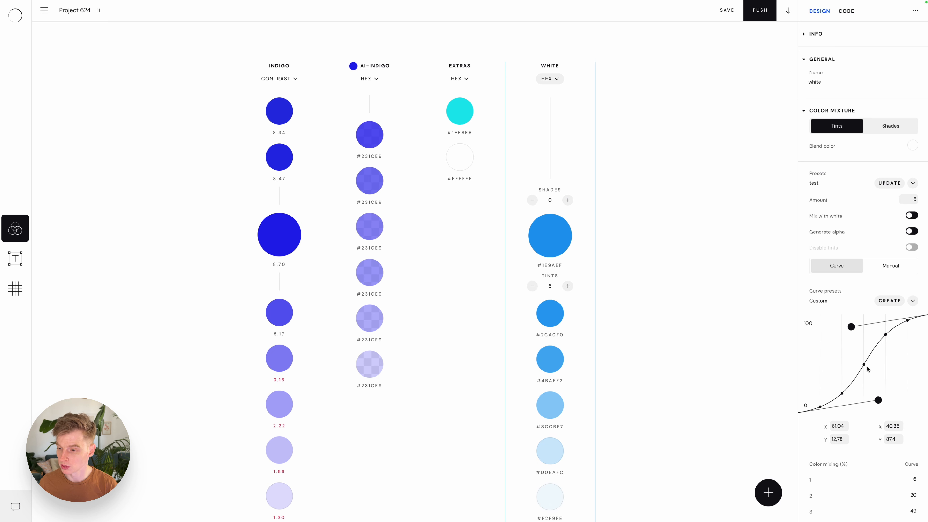
drag(851, 327, 847, 318)
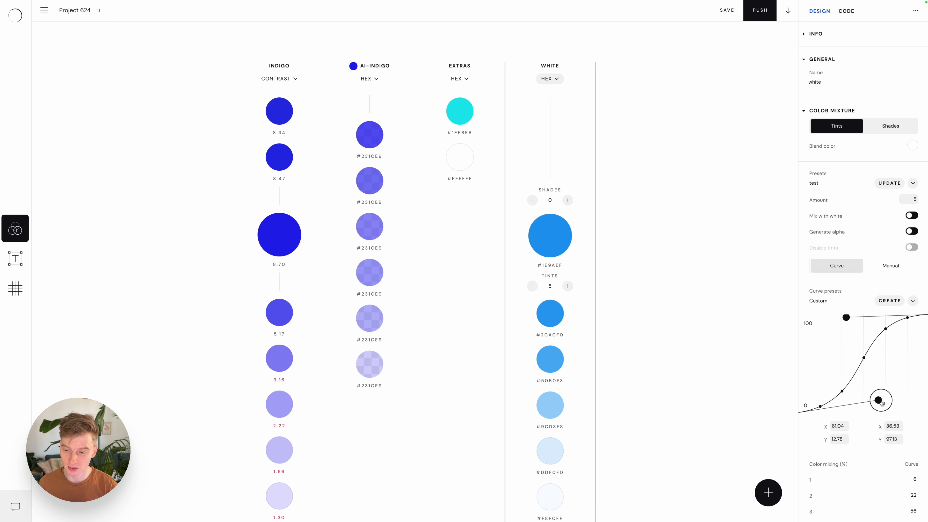
drag(879, 400, 885, 406)
drag(846, 317, 850, 323)
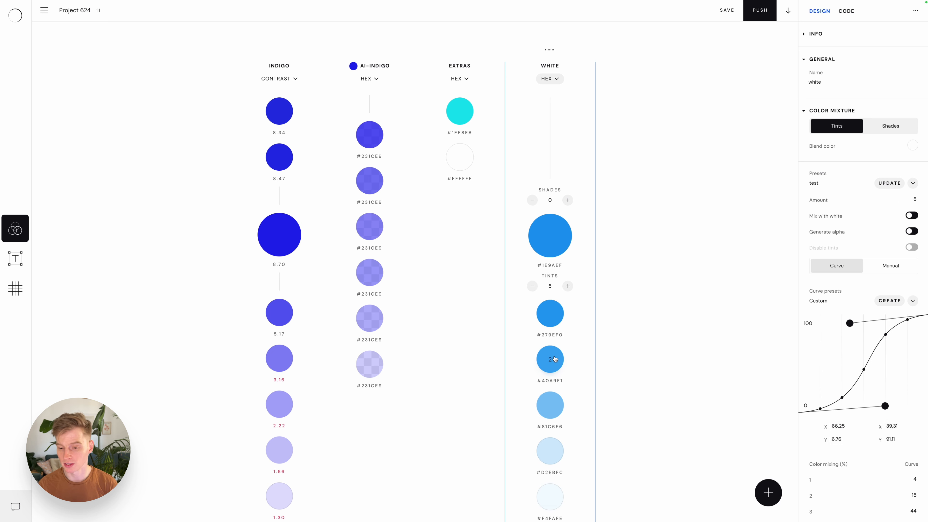
scroll(538, 200, down, 1)
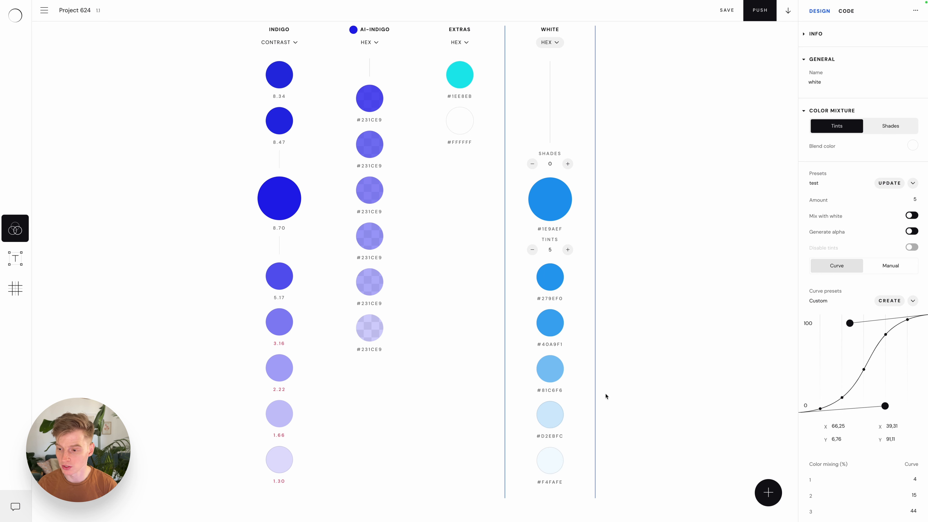
drag(850, 323, 848, 317)
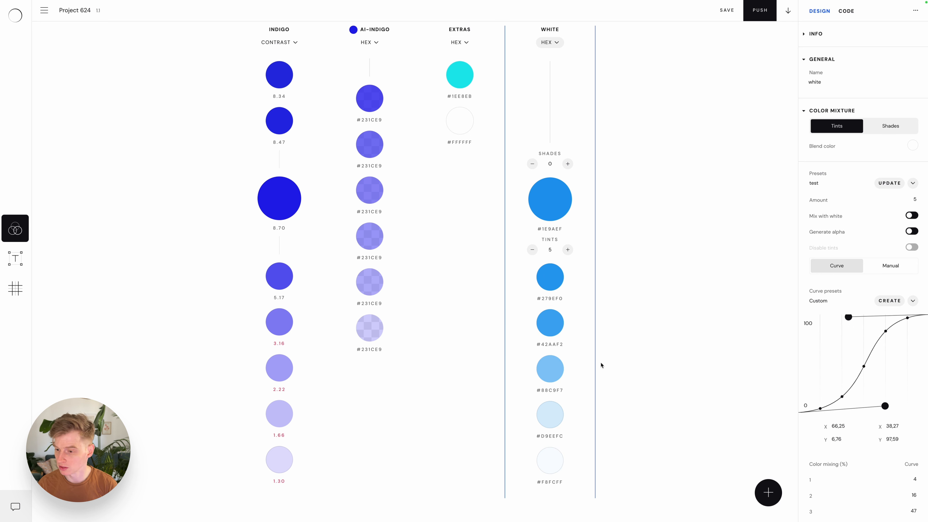
scroll(538, 130, up, 2)
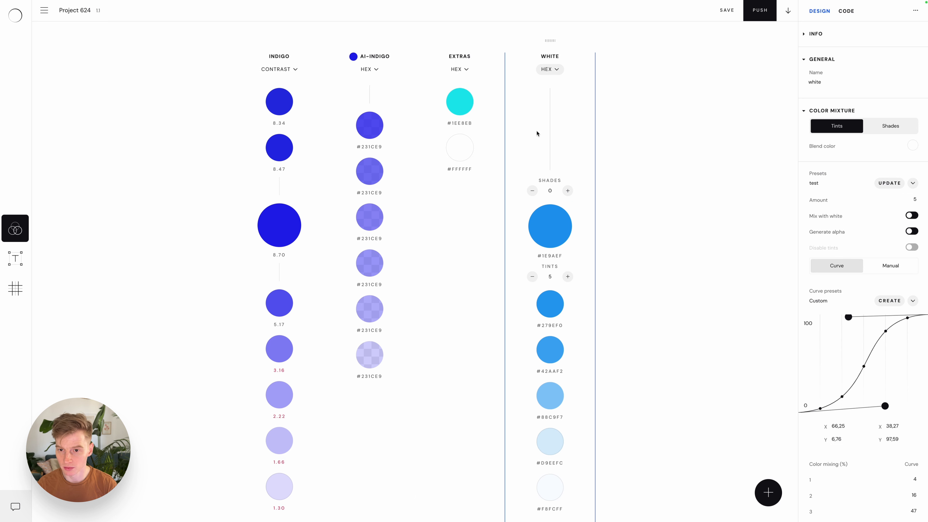
Step: Set the displayed parameter of the white set to Blending
click(549, 79)
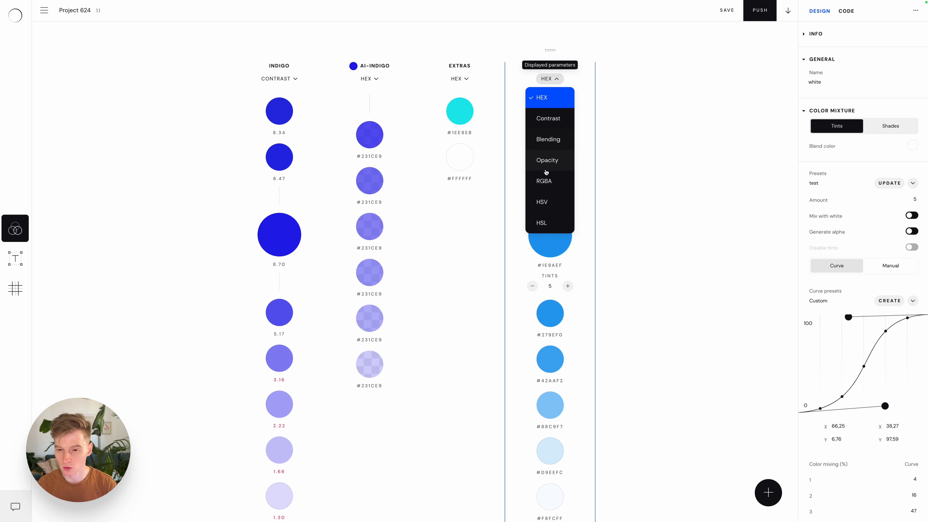
click(548, 140)
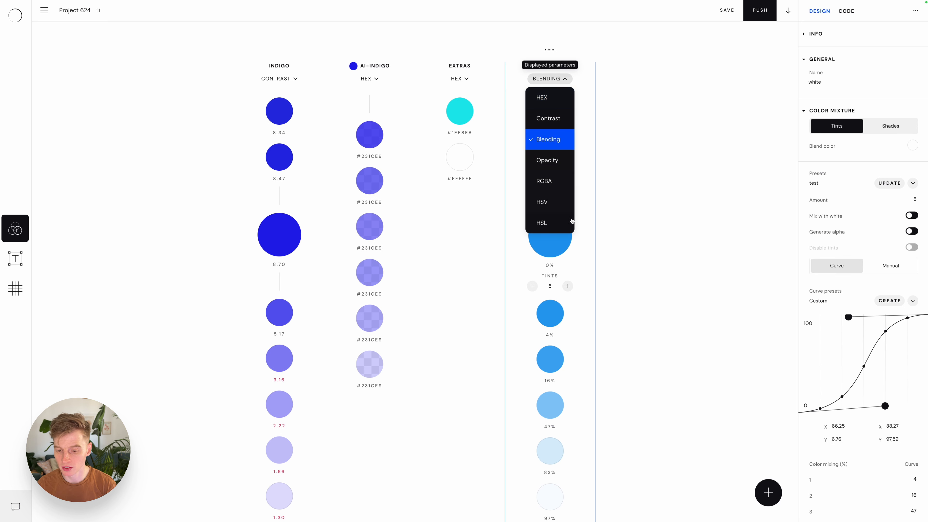
scroll(544, 259, down, 2)
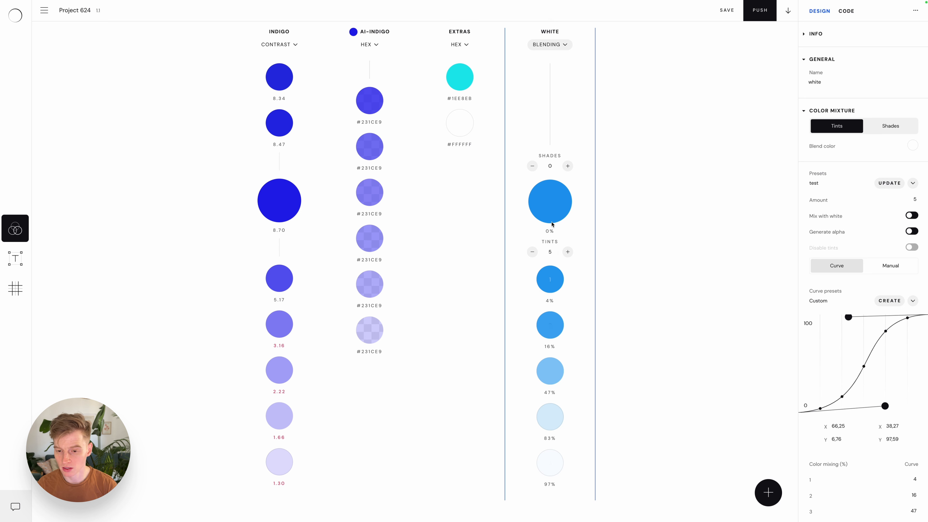
Step: Refine the white set's curve points to about X 66.94, Y 5.37 and X 41.05, Y 100, and update the test preset
mouse_move(847, 321)
mouse_down()
mouse_move(860, 332)
mouse_move(852, 317)
mouse_up()
drag(885, 410, 885, 412)
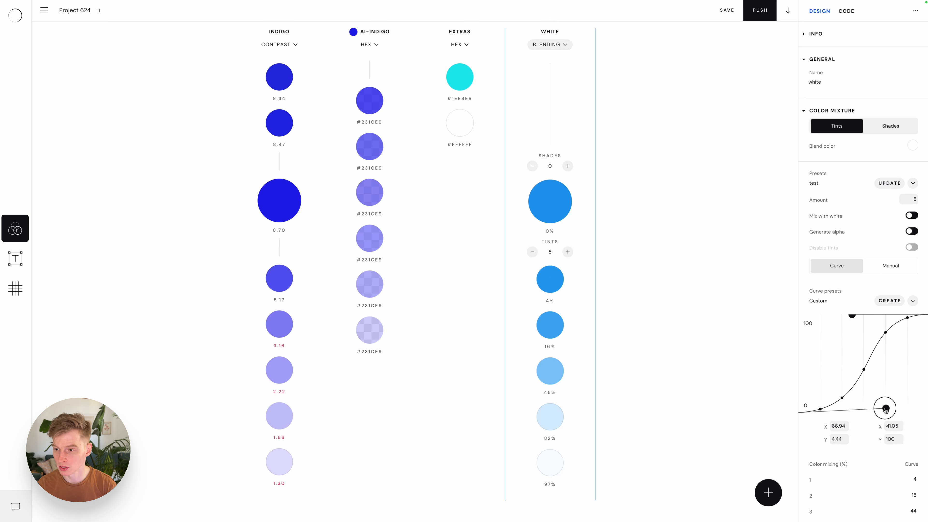
click(889, 185)
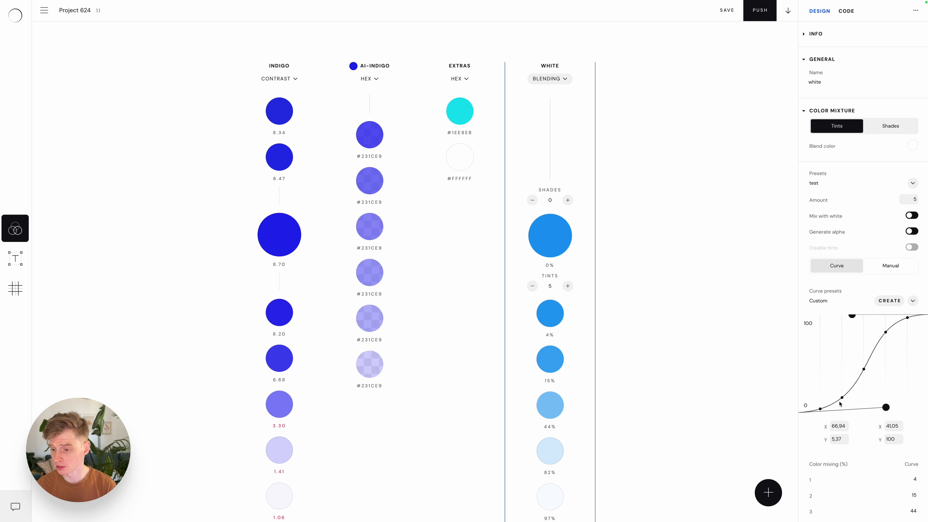
Step: Preview alpha generation on the white set's tints and turn it off again
scroll(829, 432, down, 5)
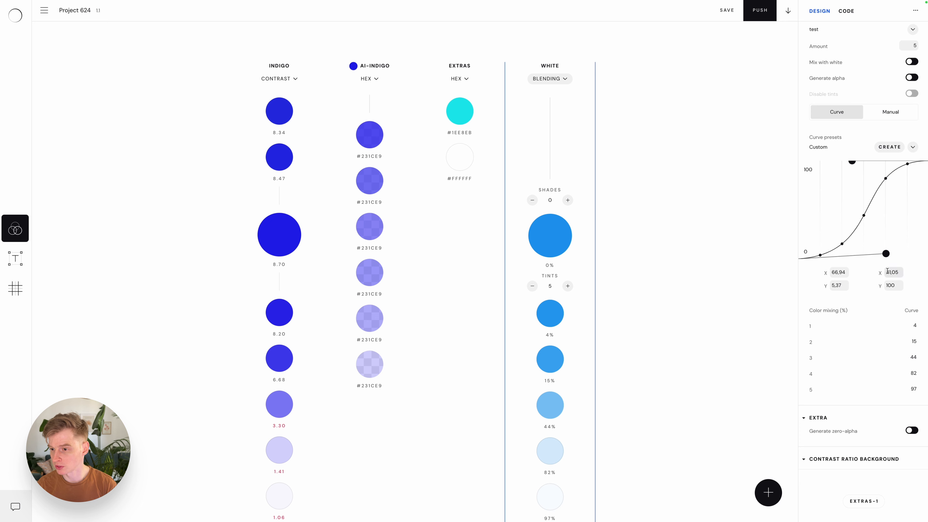
scroll(892, 293, down, 2)
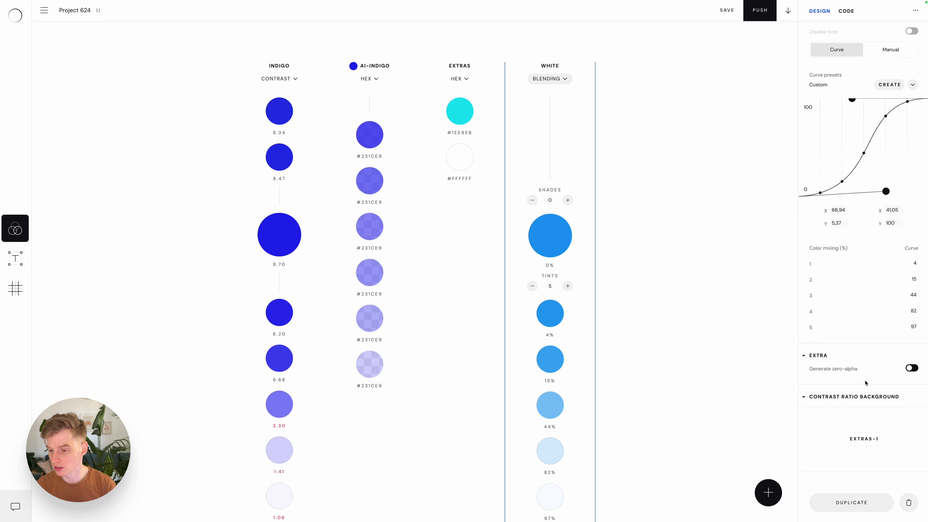
scroll(875, 256, up, 5)
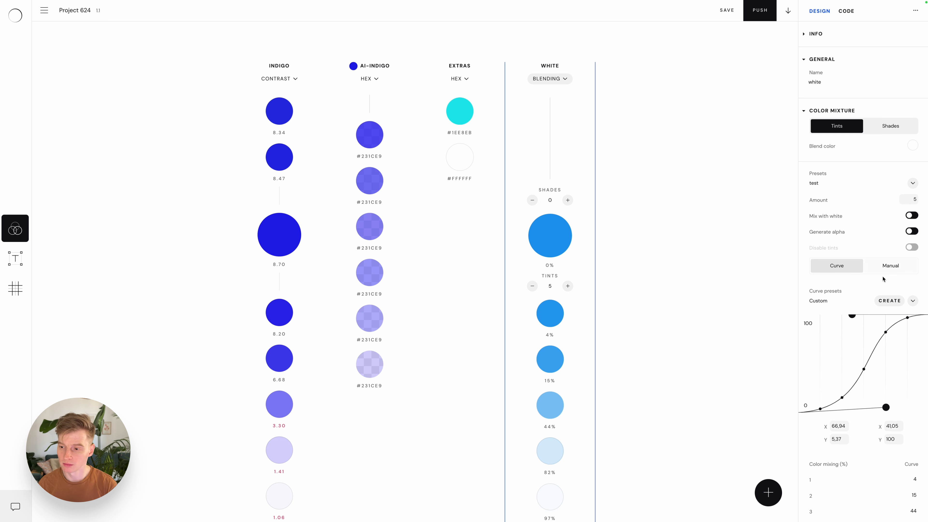
click(913, 232)
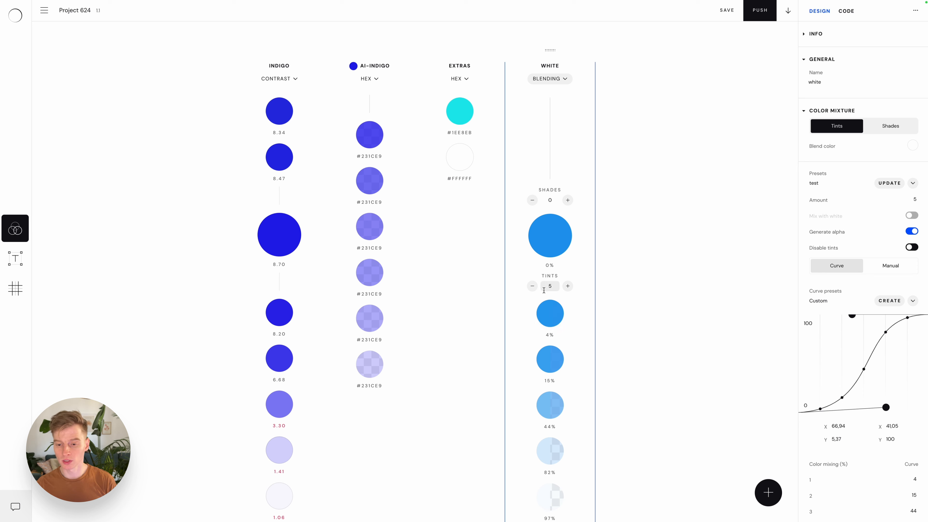
scroll(648, 241, down, 1)
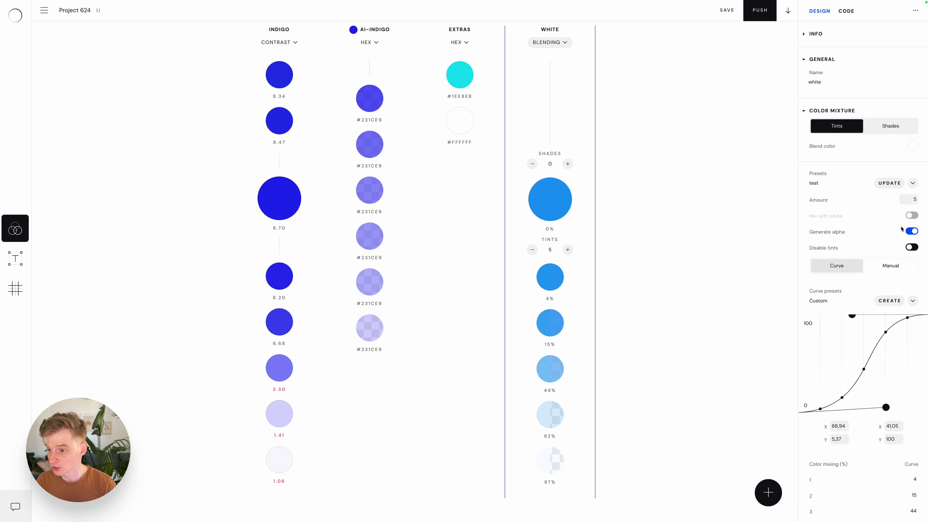
click(911, 231)
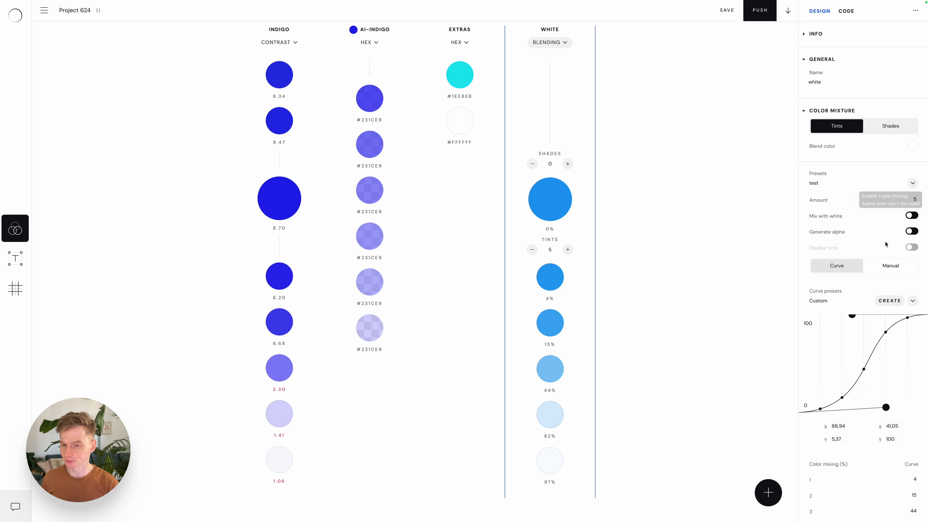
scroll(556, 323, up, 1)
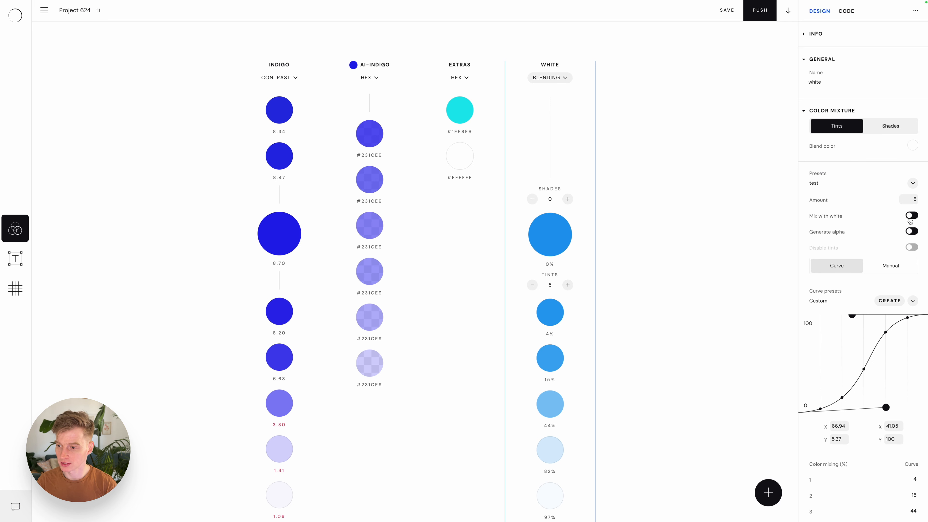
Step: Set the blend color of the white set's tints to red F31716 and enable mixing with white
click(913, 148)
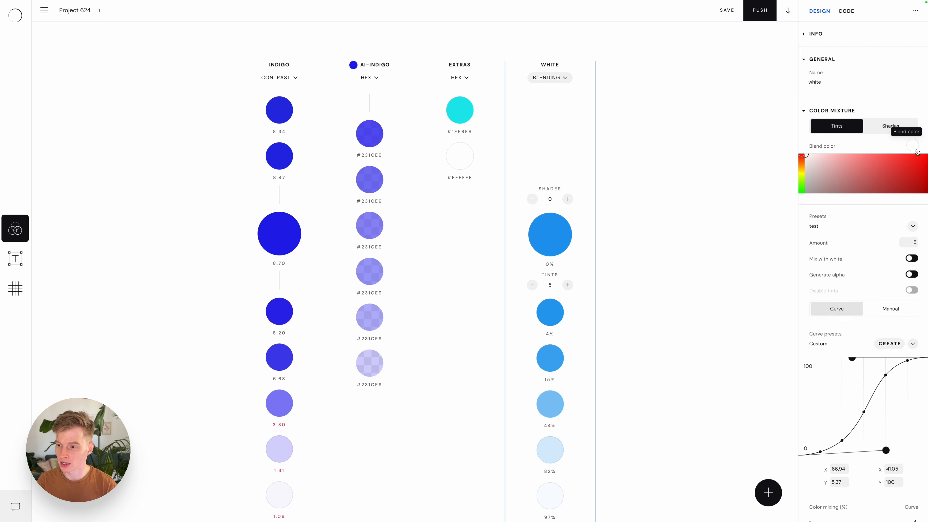
click(916, 160)
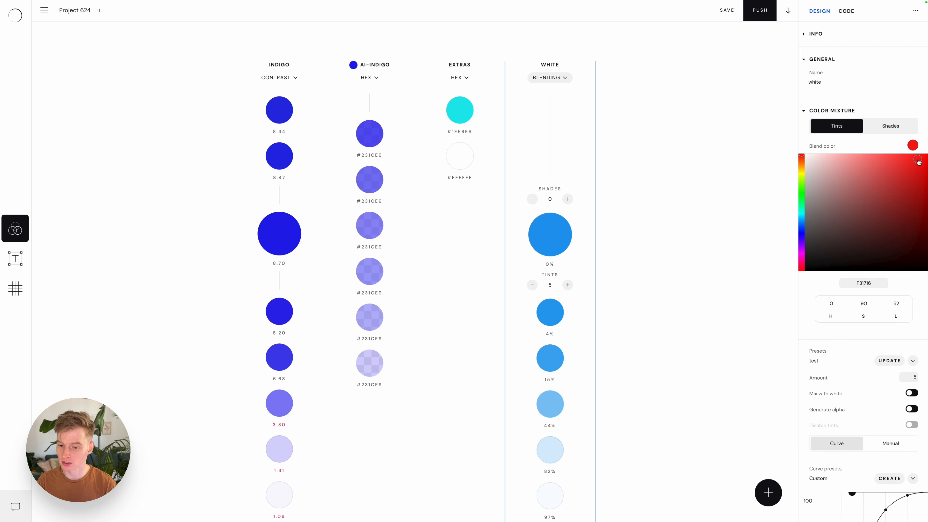
click(913, 146)
scroll(544, 348, down, 1)
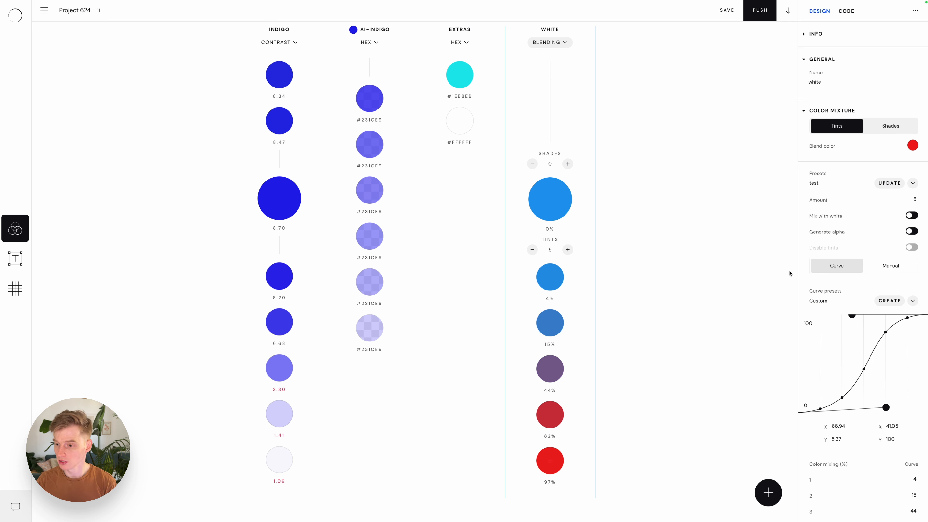
click(912, 215)
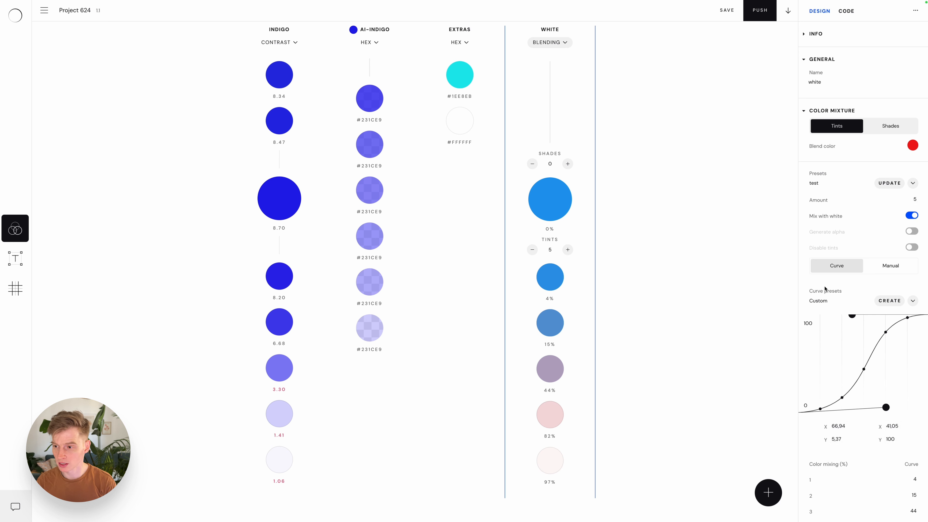
Step: Change the tints' blend color from red to a softer light blue, 4EBAE8
click(912, 145)
click(802, 219)
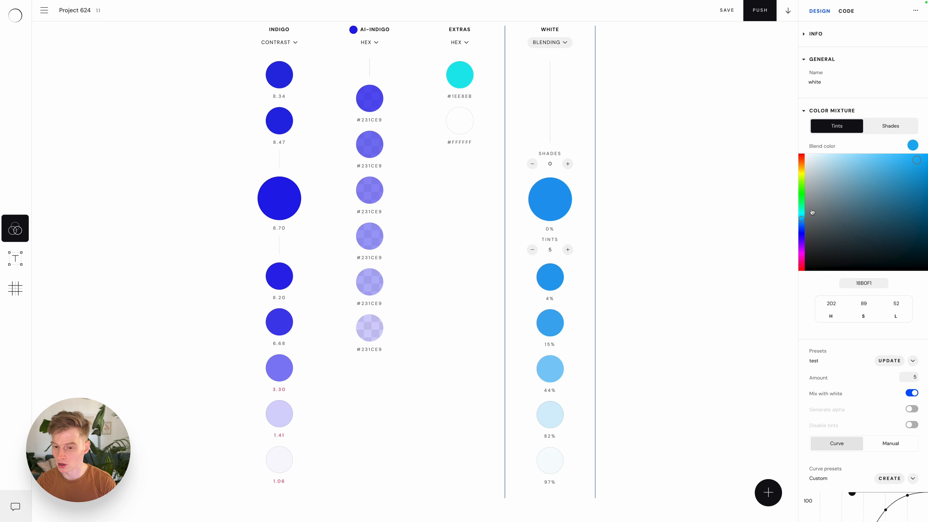
click(911, 179)
click(888, 165)
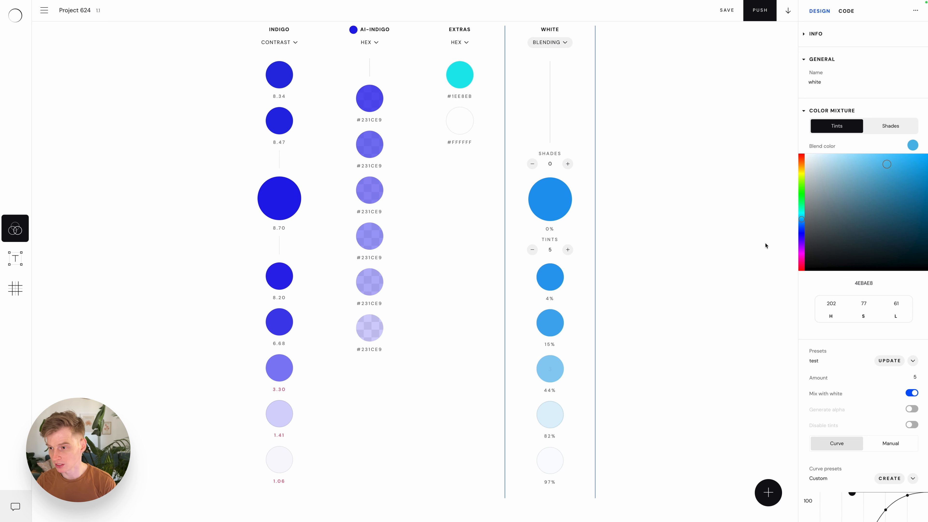
Step: Shift the blend color's hue through blues 4E5CE8 and 4E9EE8, settle on purple, and close the color picker
click(802, 233)
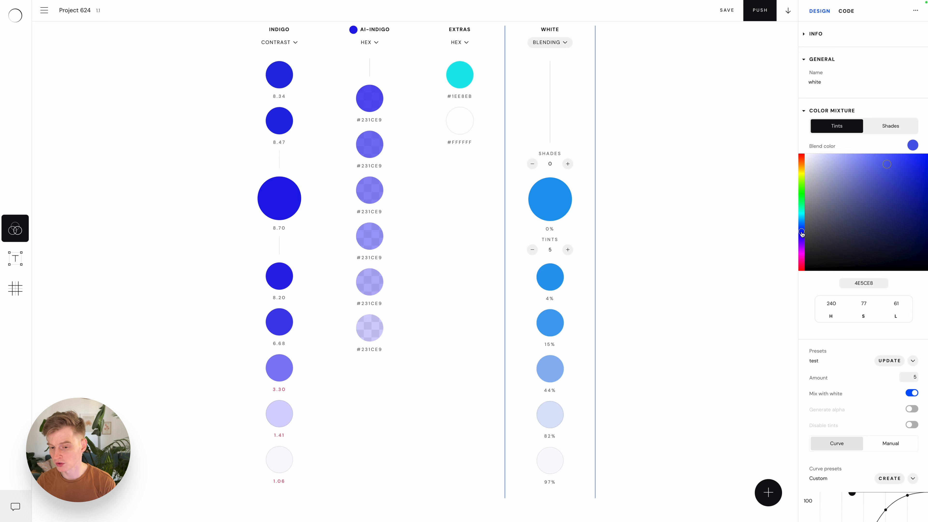
click(802, 224)
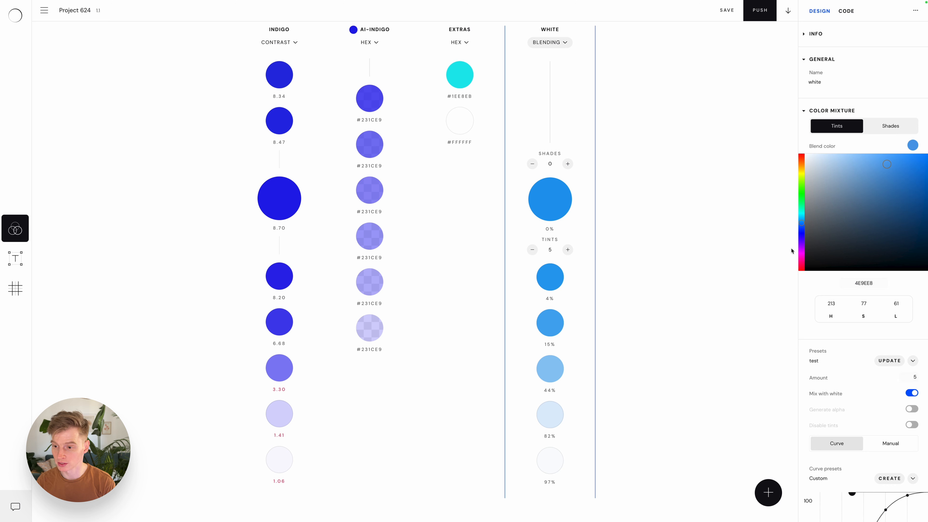
click(802, 248)
click(558, 339)
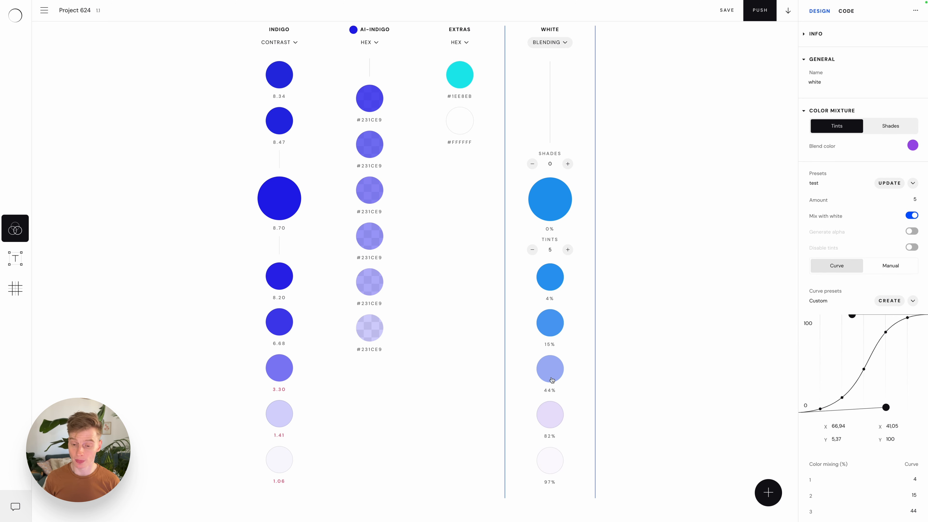